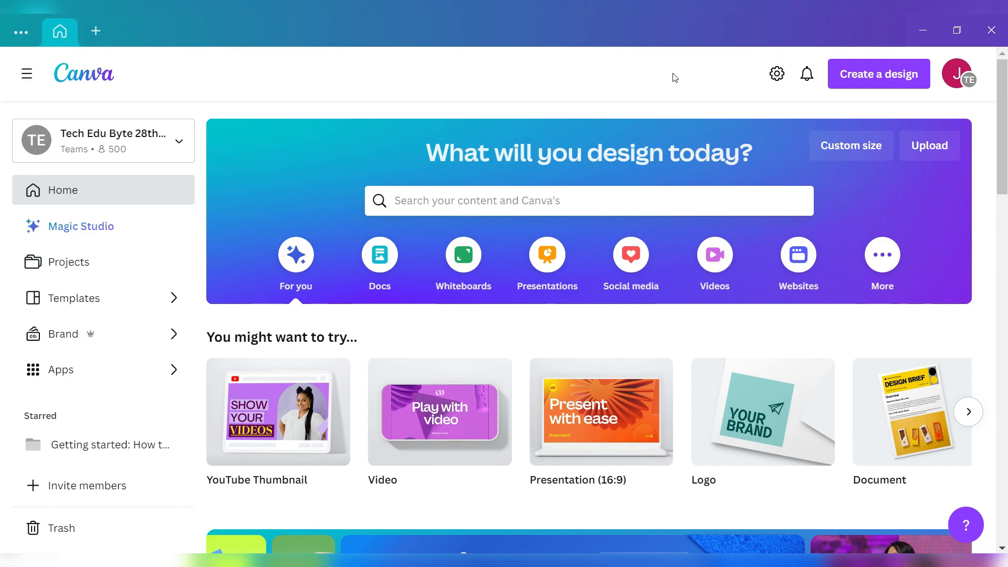
- Create a new blank custom-size design 512 px wide and 512 px high
click(847, 74)
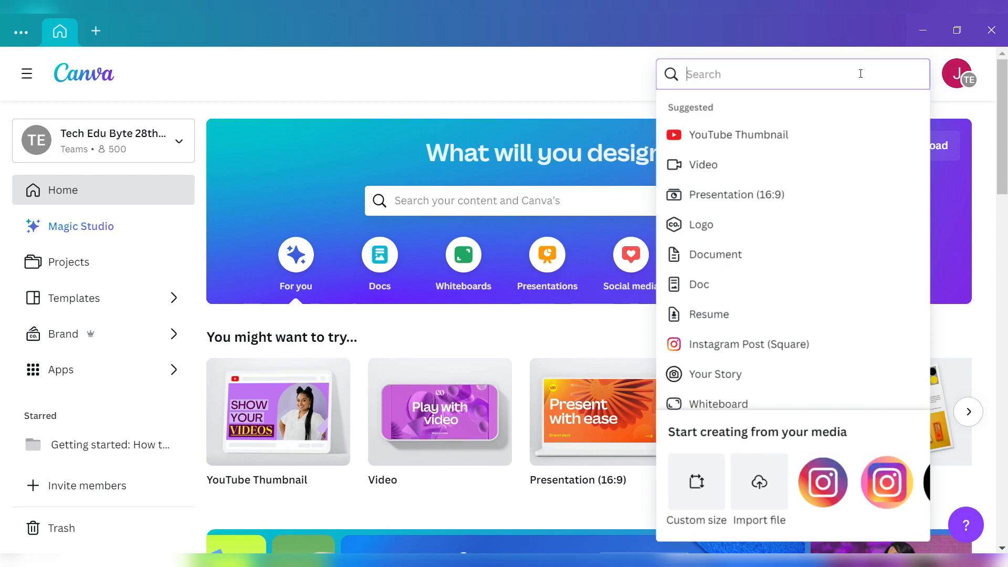
click(702, 512)
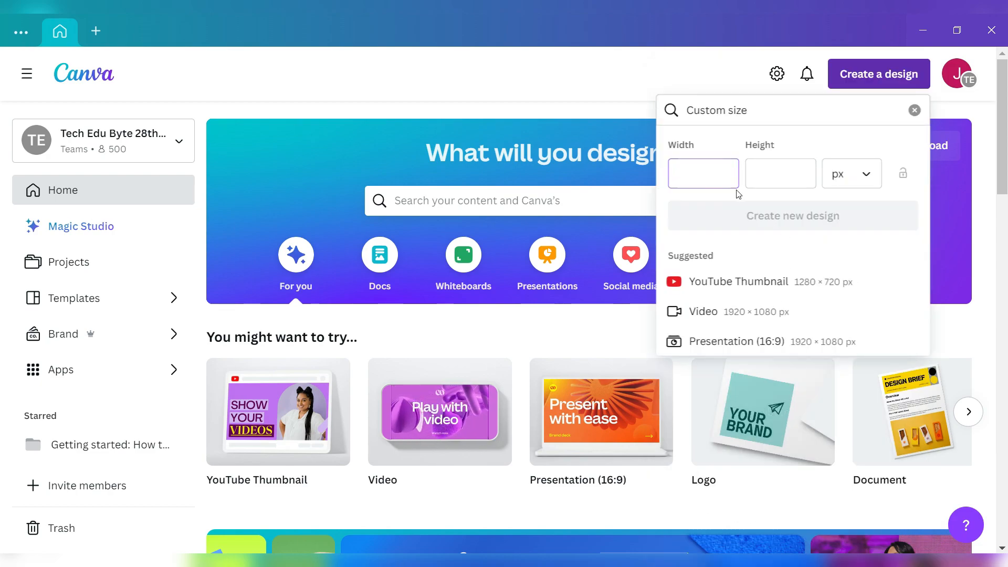
text(512)
click(771, 185)
text(512)
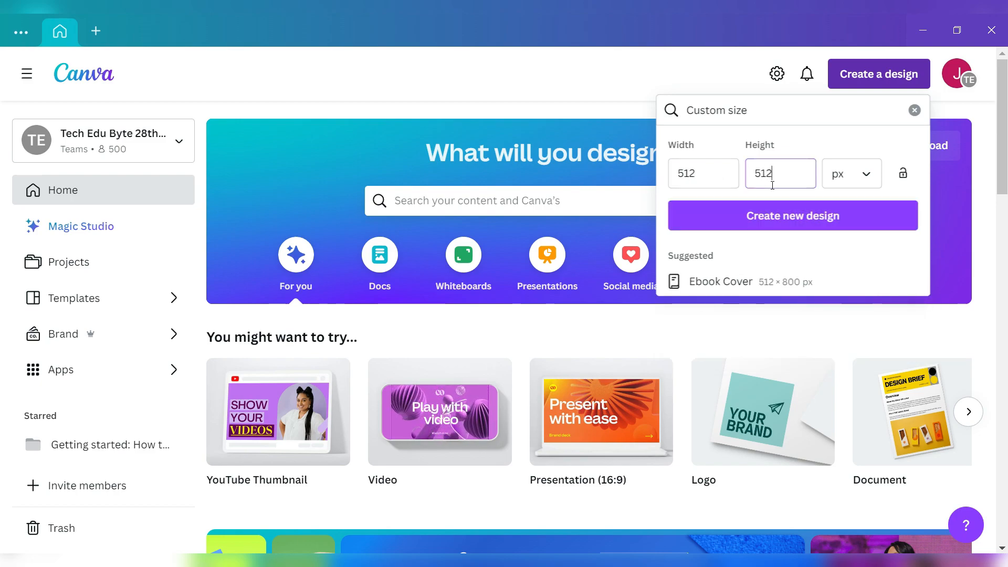
click(772, 217)
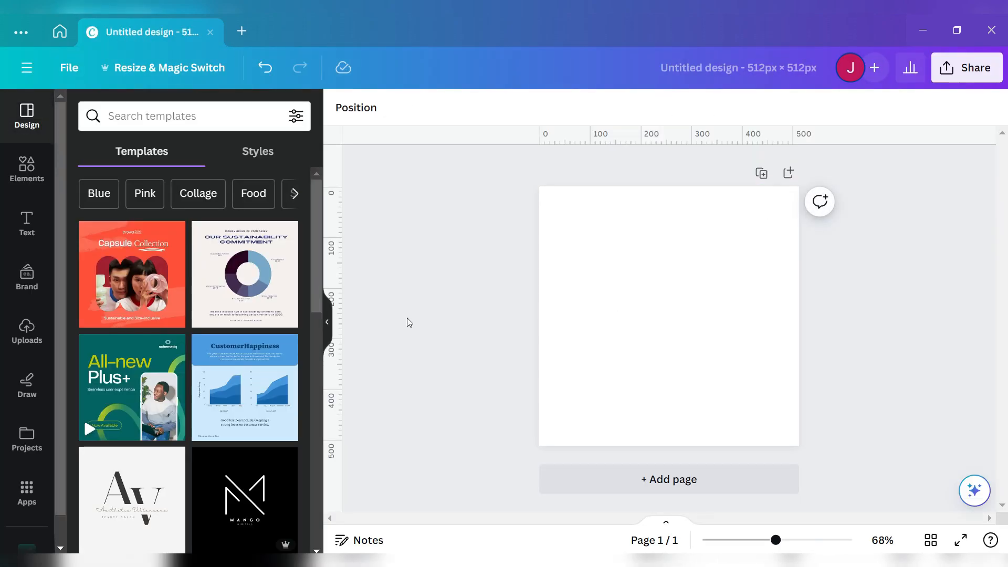
- Upload the image file BG.png from the computer to the design's uploads
click(24, 338)
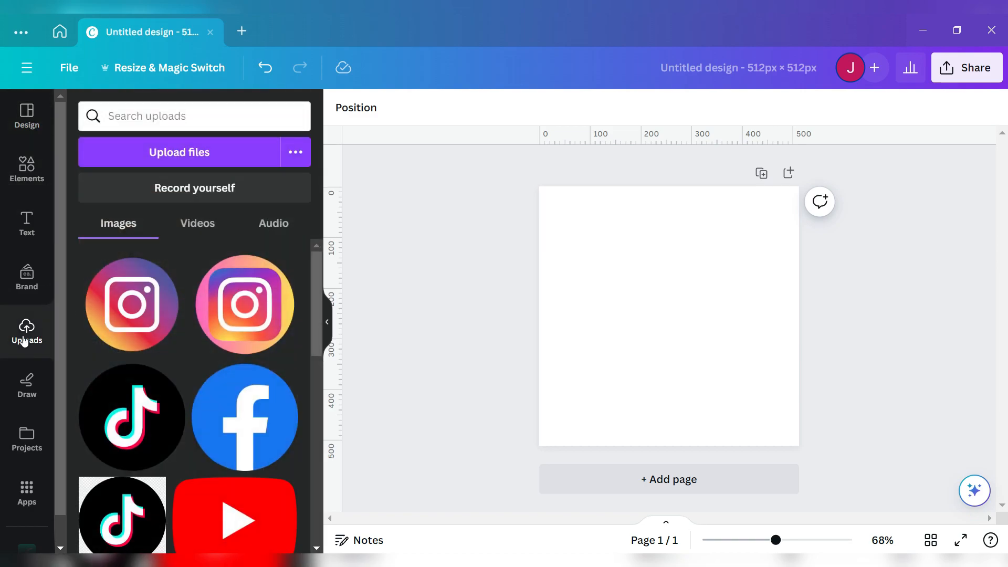
click(156, 154)
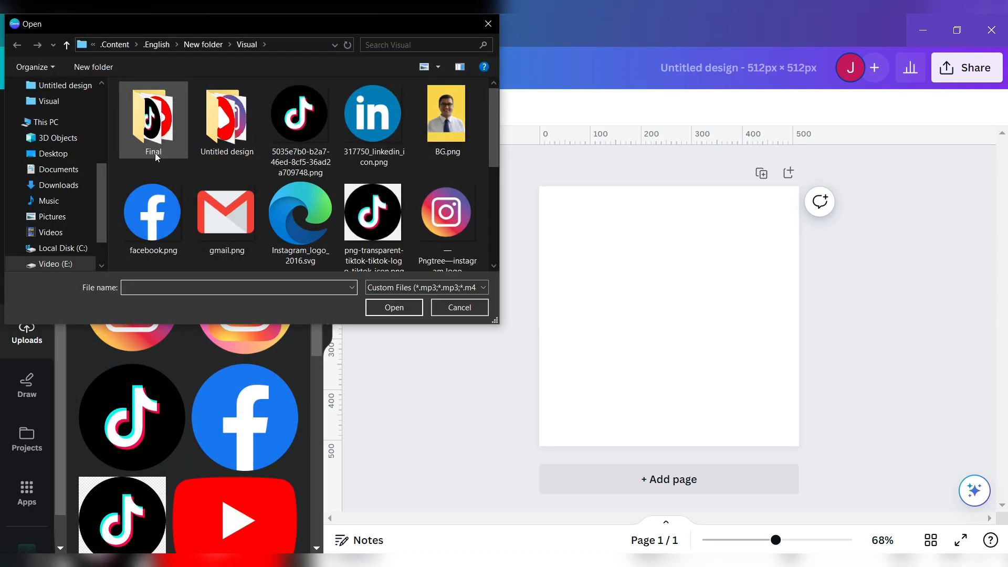
click(474, 103)
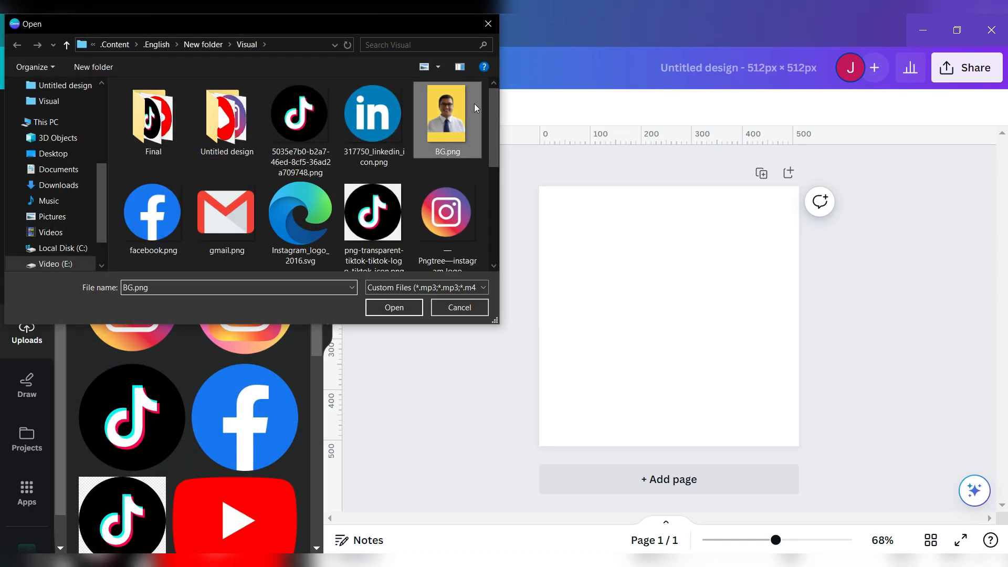
click(402, 308)
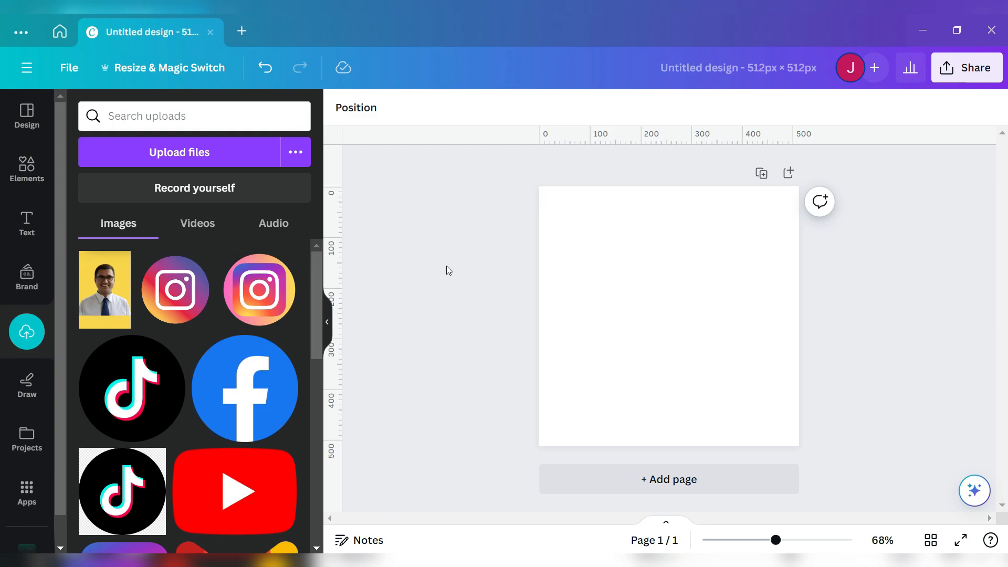
- Search the elements for "Frame", add the circular frame and enlarge it from the page's corner to fill the page
click(37, 169)
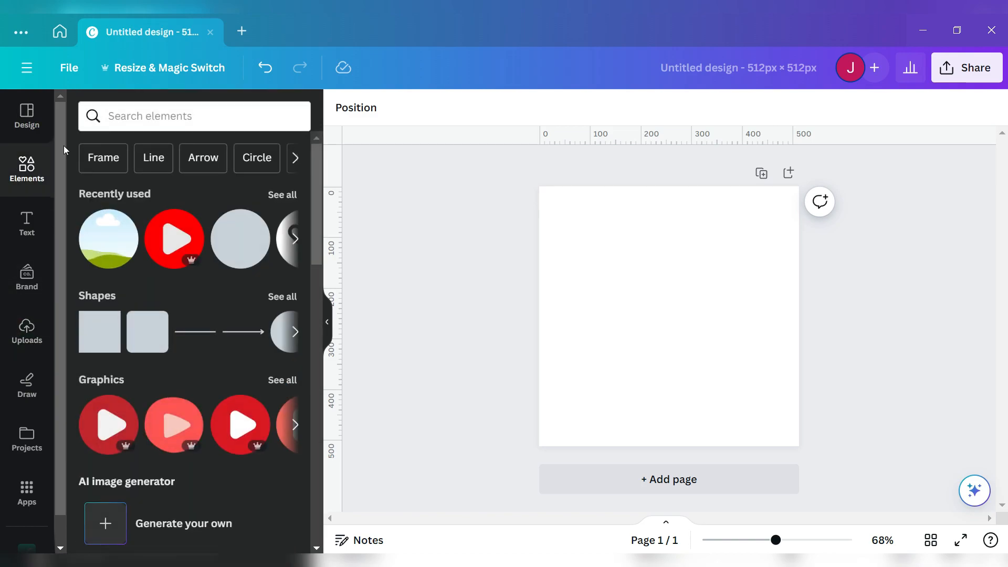
click(176, 116)
text(Frame)
key(Return)
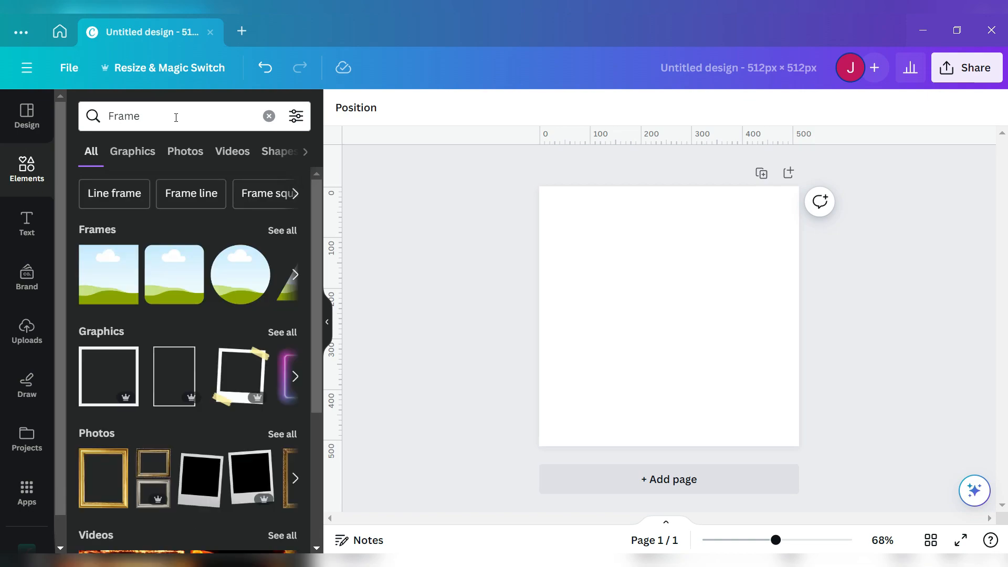
click(233, 292)
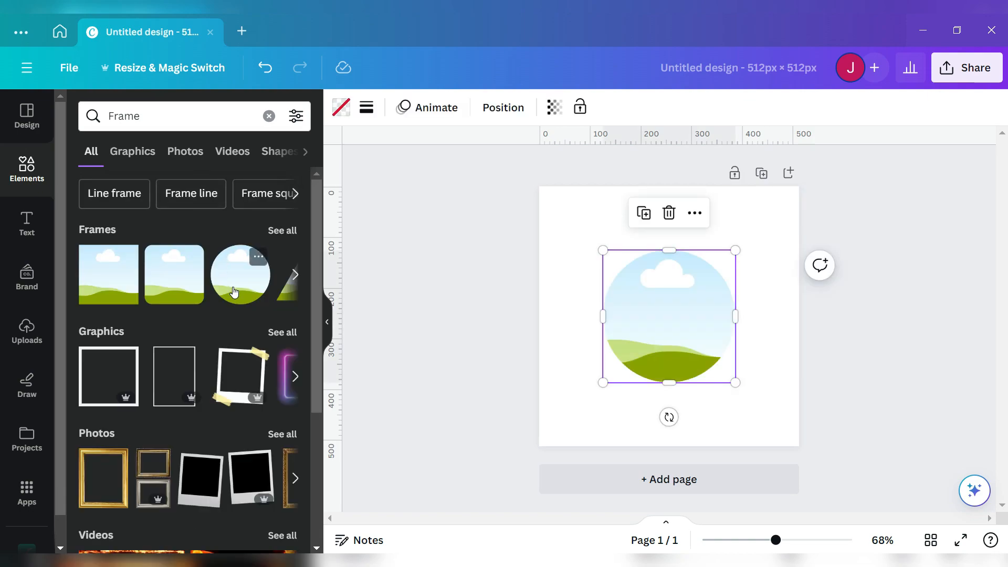
drag(654, 322, 592, 264)
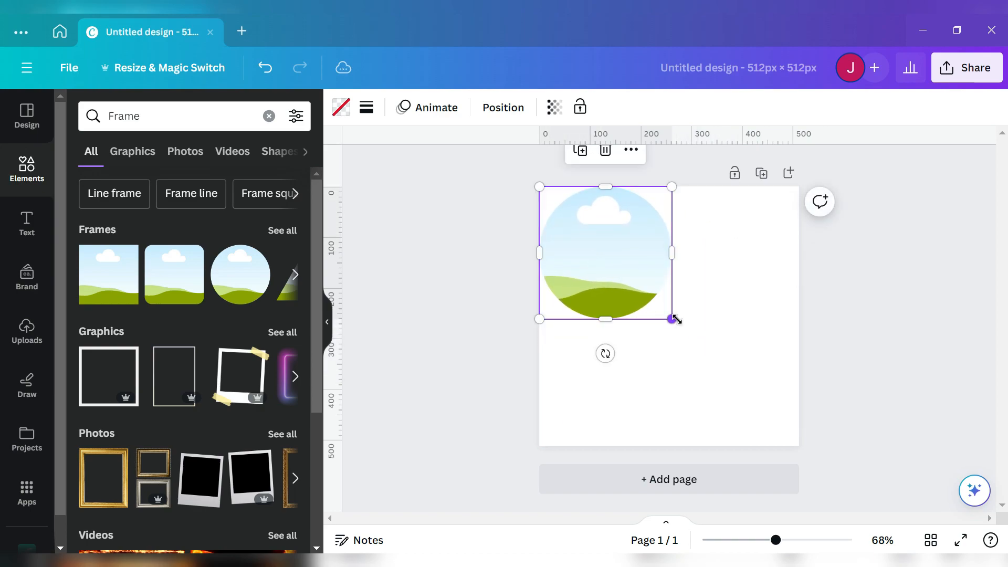
drag(672, 319, 810, 436)
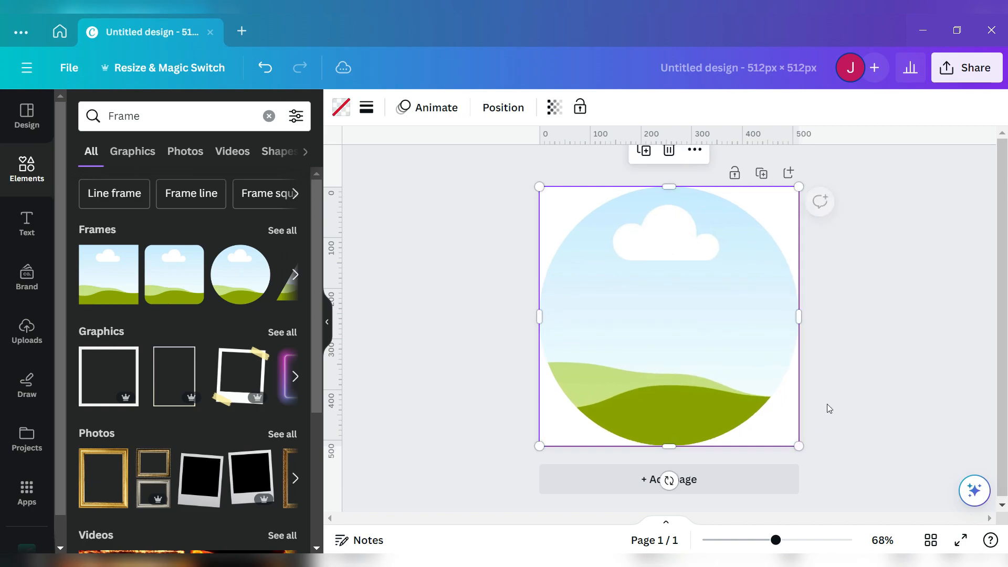
click(837, 367)
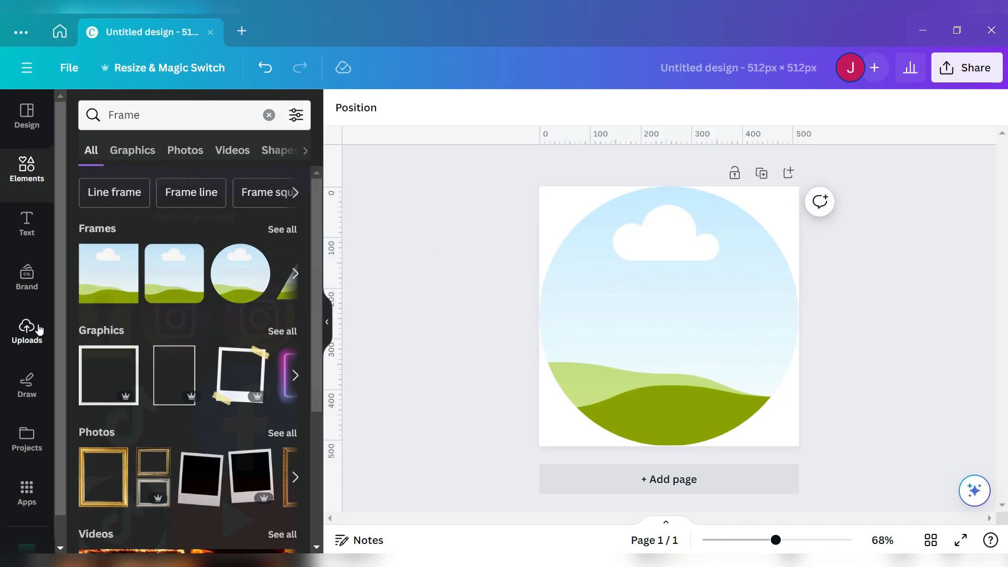
- Fill the circular frame with the uploaded portrait and shift the photo slightly down within its crop
click(27, 331)
drag(107, 290, 664, 318)
click(714, 321)
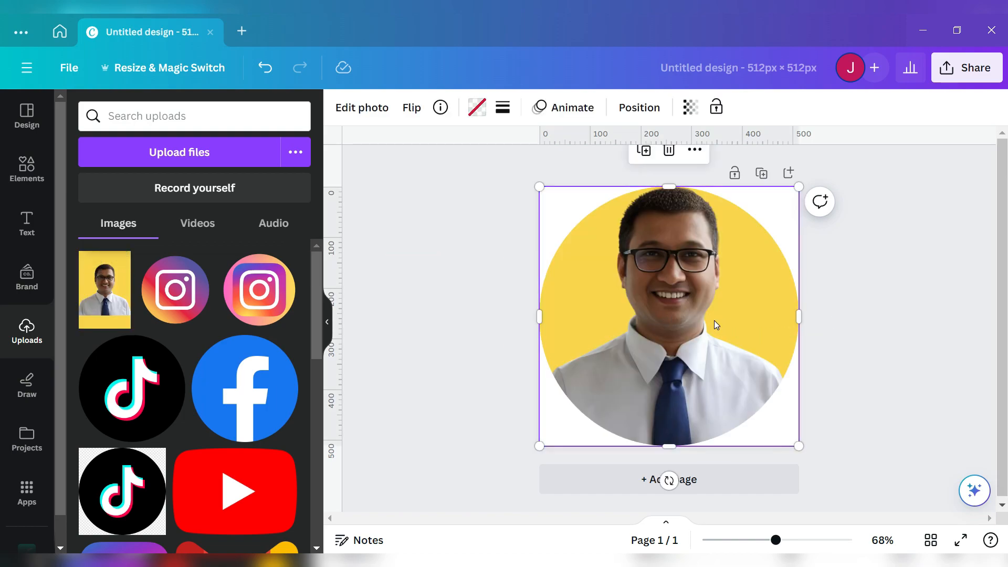
double_click(669, 311)
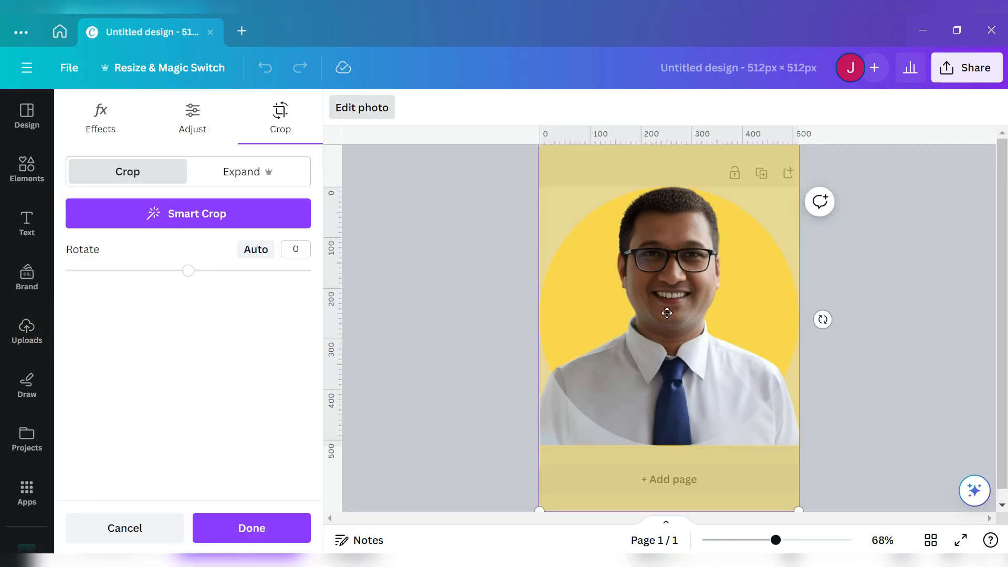
mouse_move(677, 261)
mouse_down()
mouse_move(680, 280)
mouse_move(688, 269)
mouse_up()
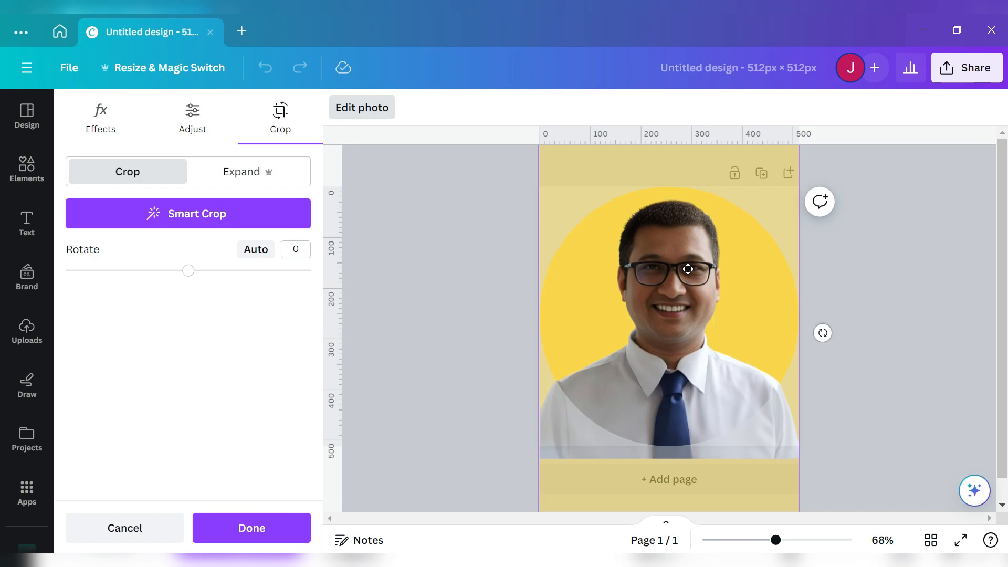
click(252, 527)
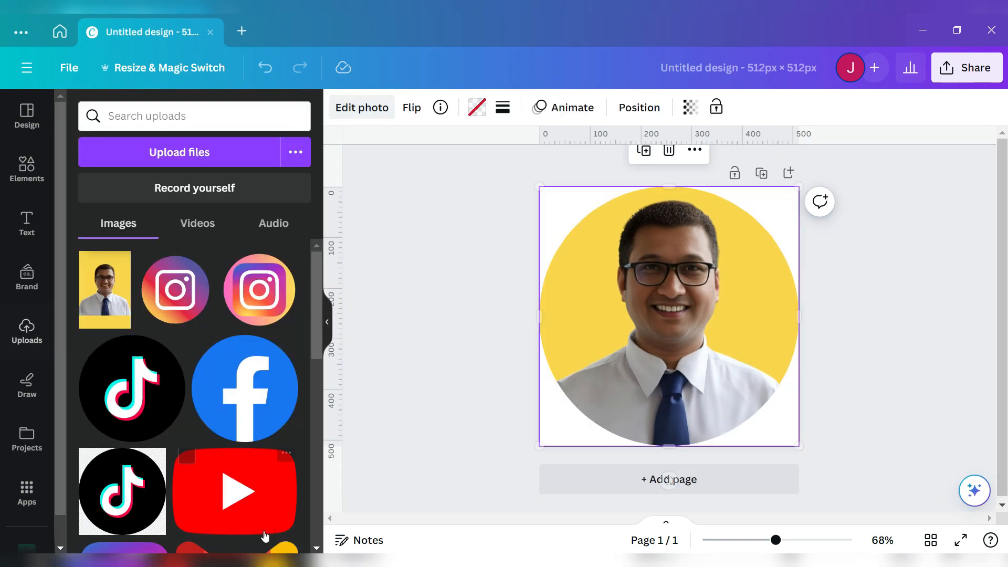
click(489, 334)
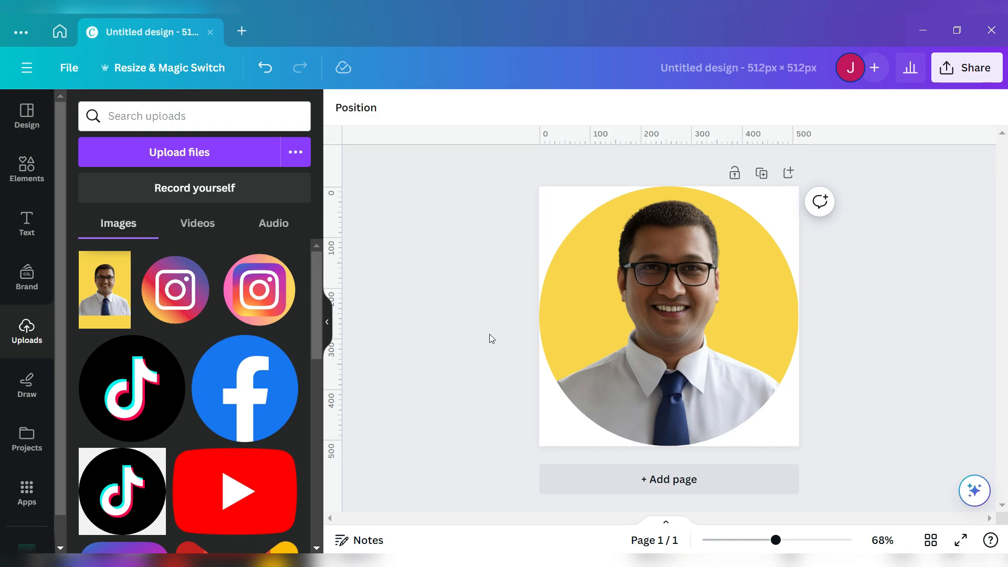
- Download the design as a PNG with a transparent background and save it as Pic.png in the Downloads folder
click(946, 76)
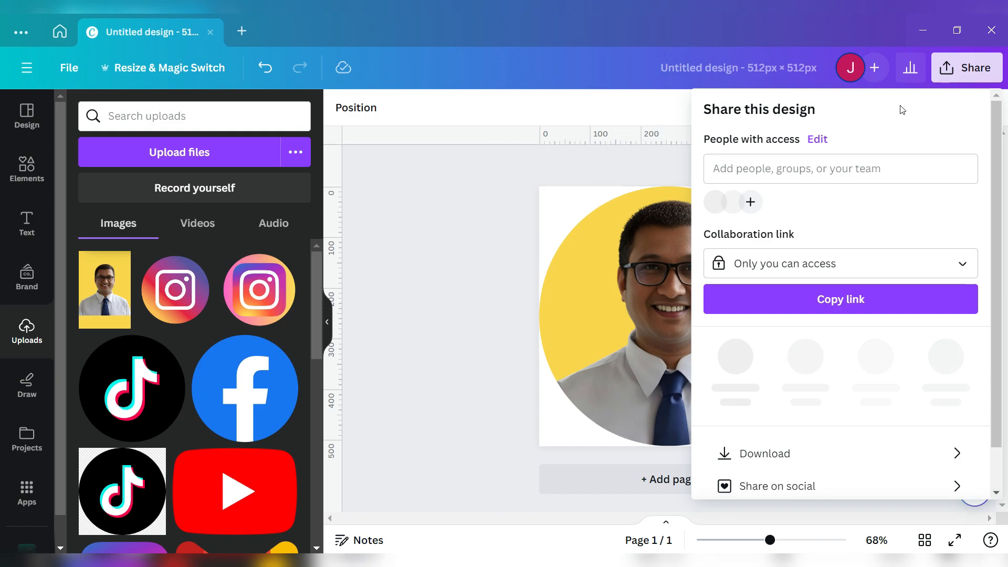
click(810, 443)
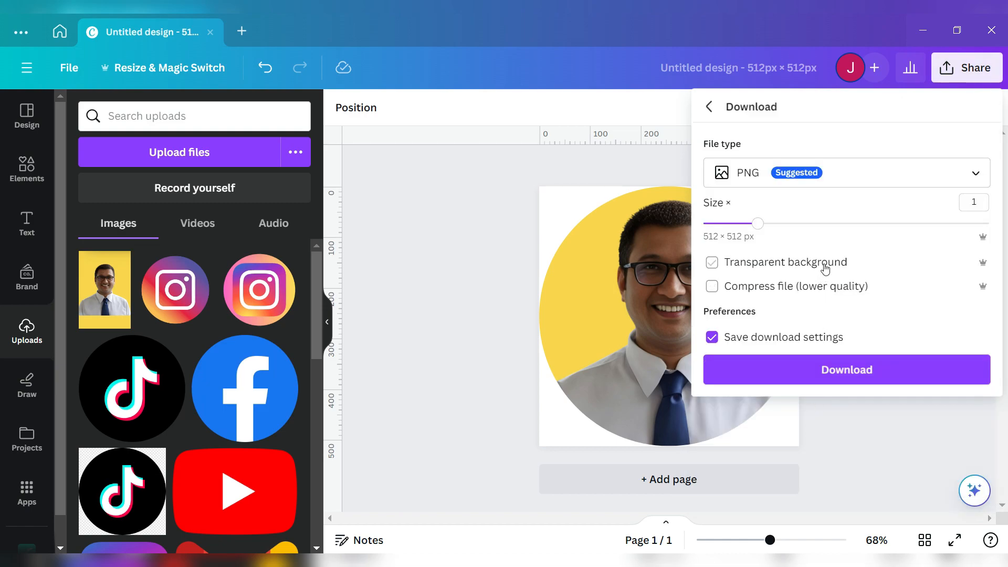
click(711, 268)
click(844, 375)
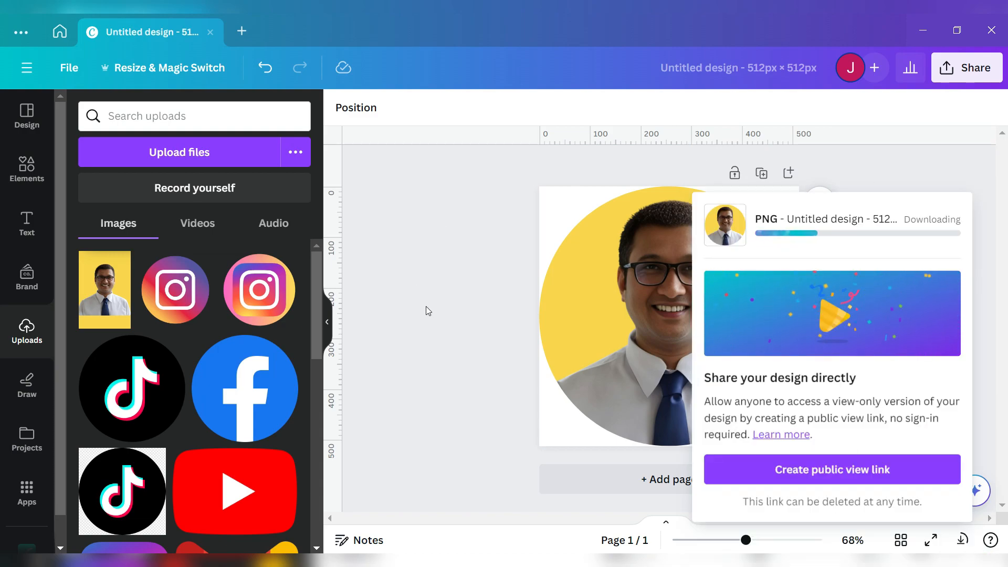
text(Pic)
click(390, 313)
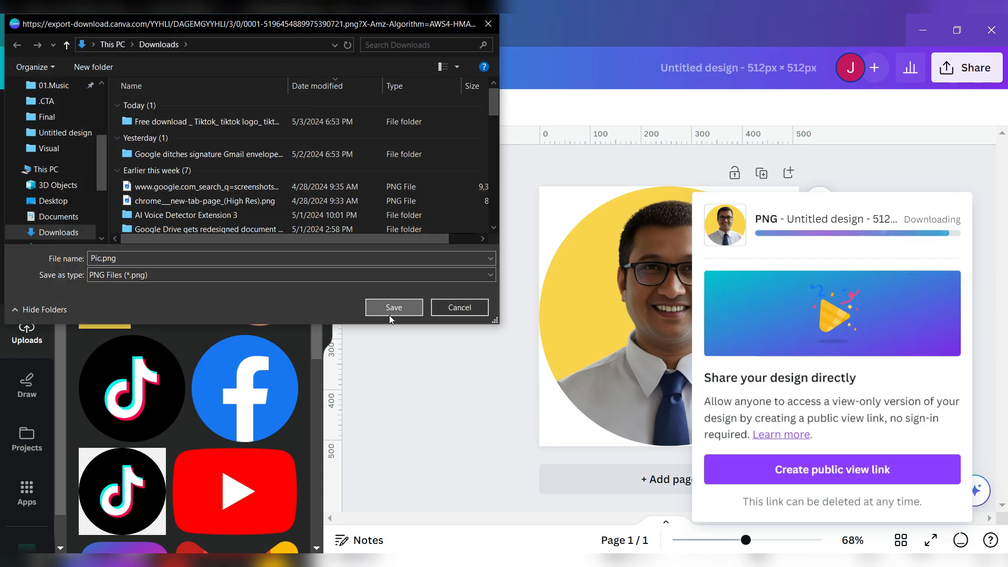
click(416, 304)
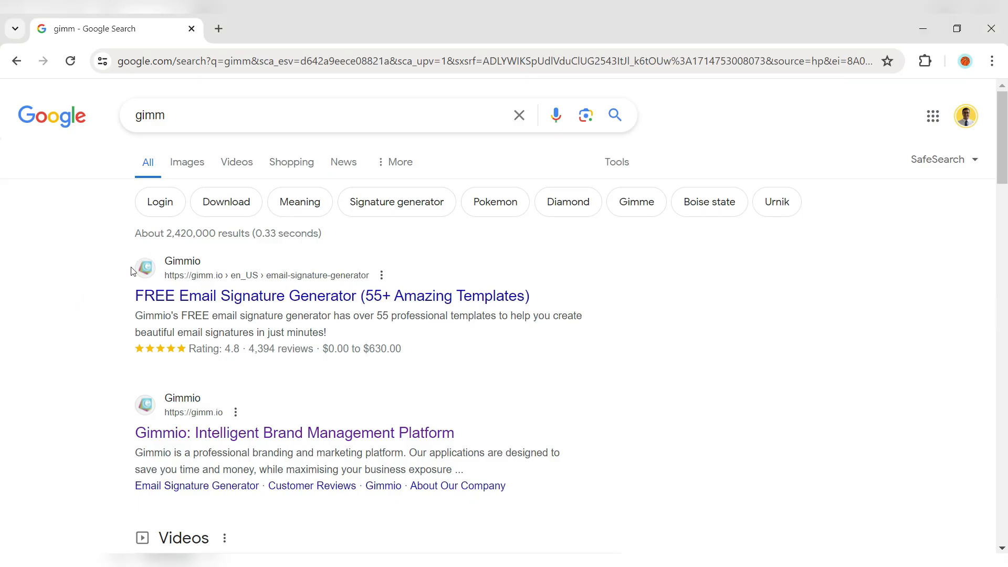
- In the browser, start a new signature in Gimmio's Email Signature Generator and apply the Design Team layout with round photo and vertical divider
click(183, 265)
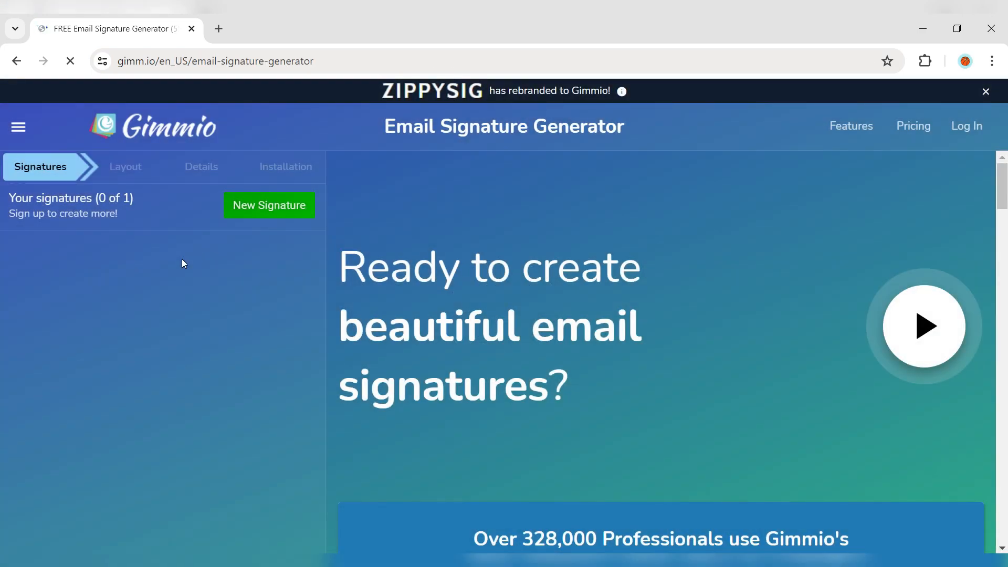
click(242, 212)
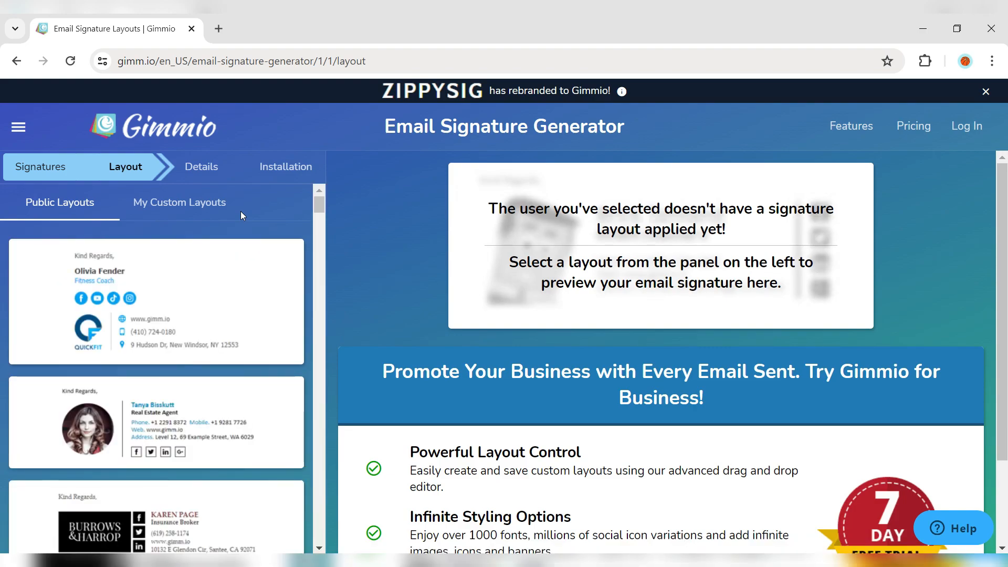
scroll(226, 290, down, 5)
scroll(230, 292, down, 5)
scroll(234, 284, down, 3)
click(237, 278)
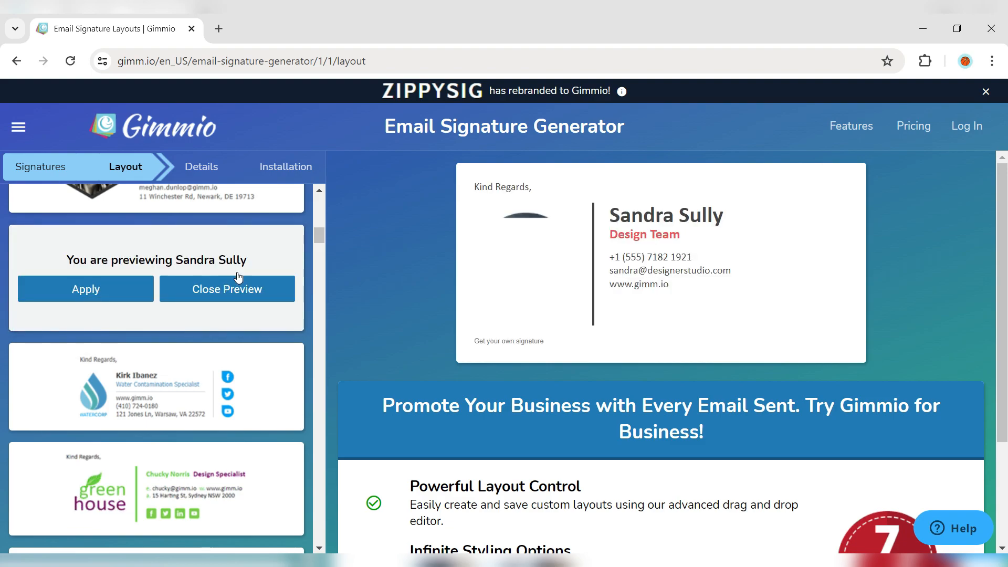
click(123, 293)
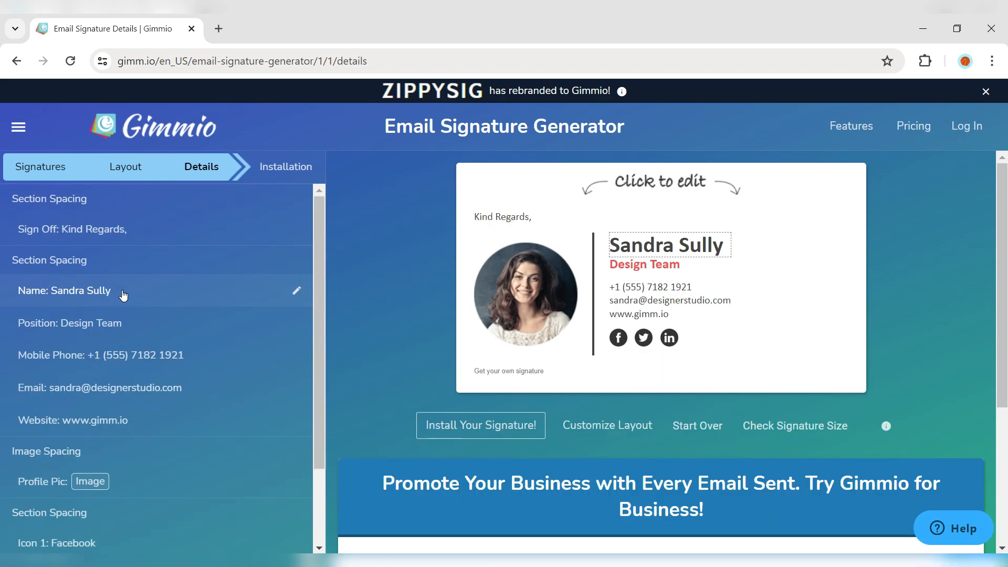
- Replace the sample name in the signature details with the owner's full name
click(90, 293)
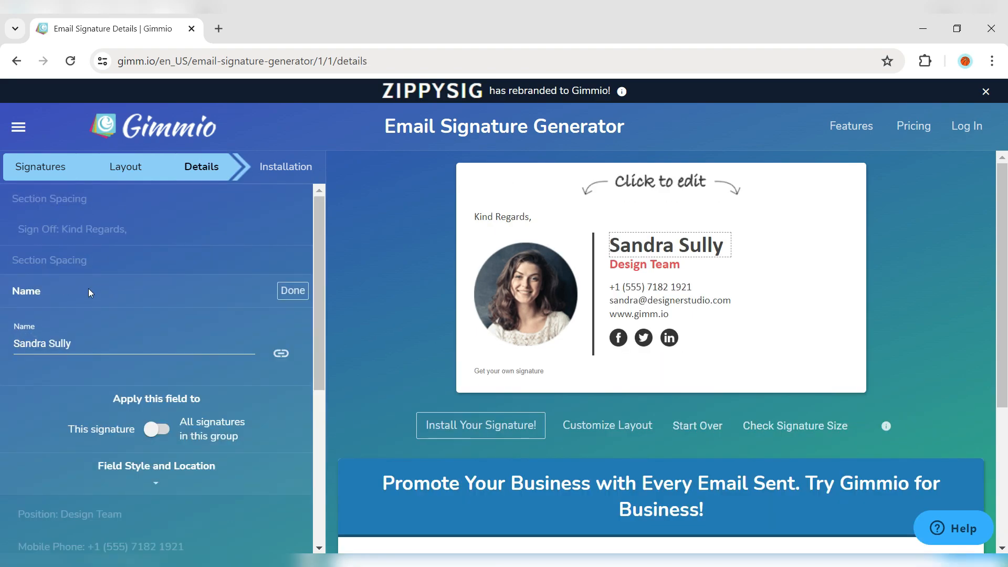
triple_click(89, 340)
key(BackSpace)
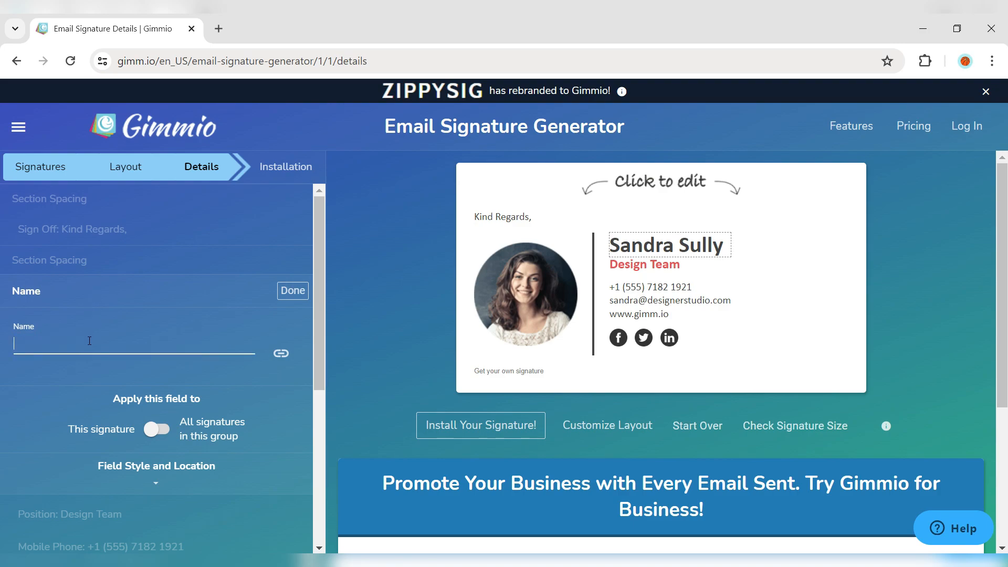
text(Fardusuzzaman Limon)
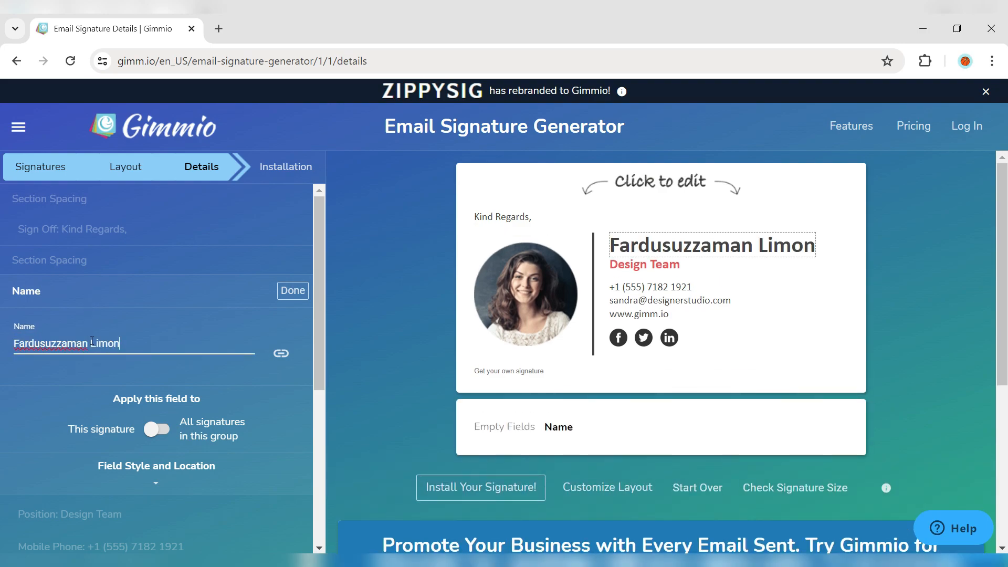
click(279, 292)
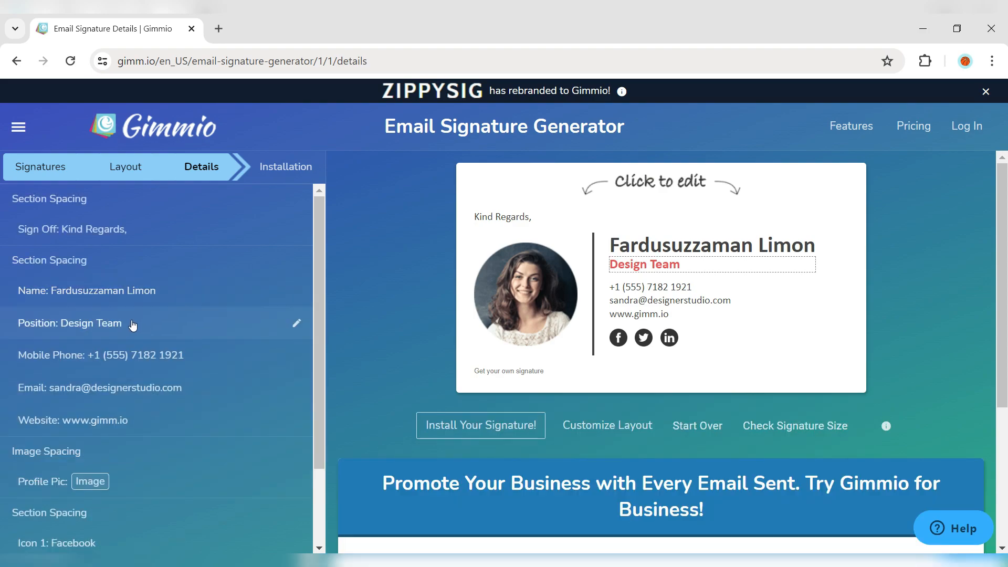
- Change the position in the signature details to Content Creator On YouTube
click(132, 324)
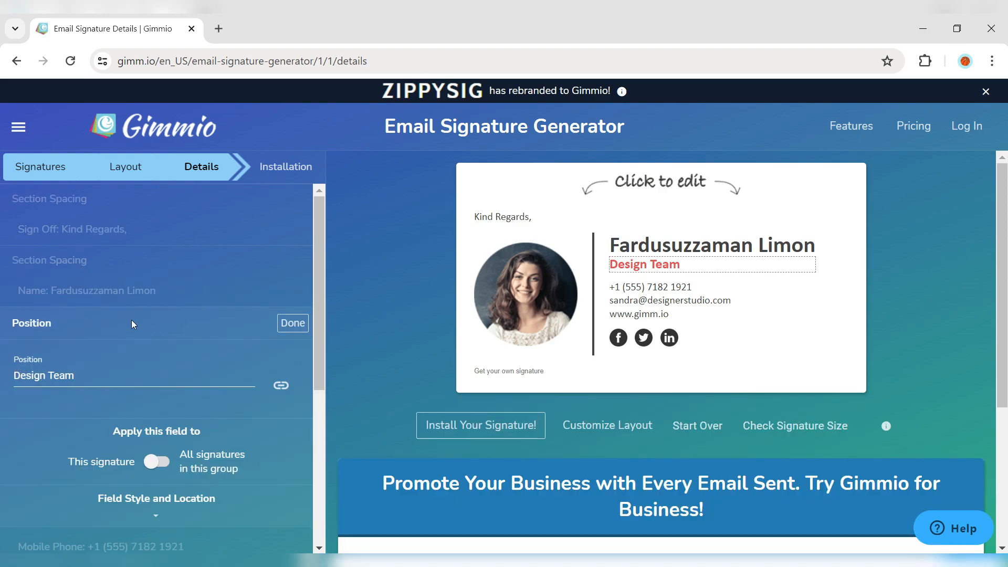
triple_click(80, 377)
key(BackSpace)
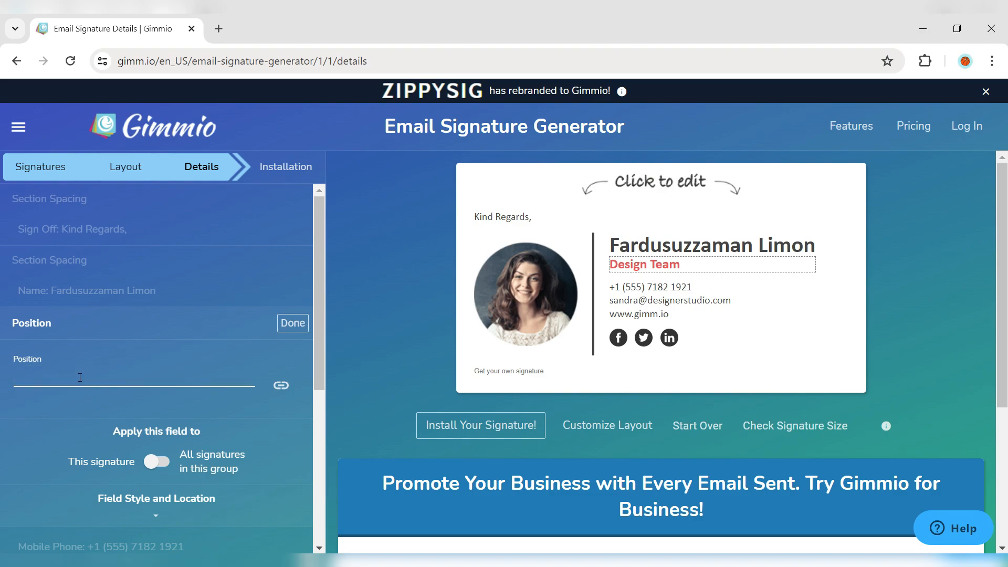
text(Content Creator On YouTube)
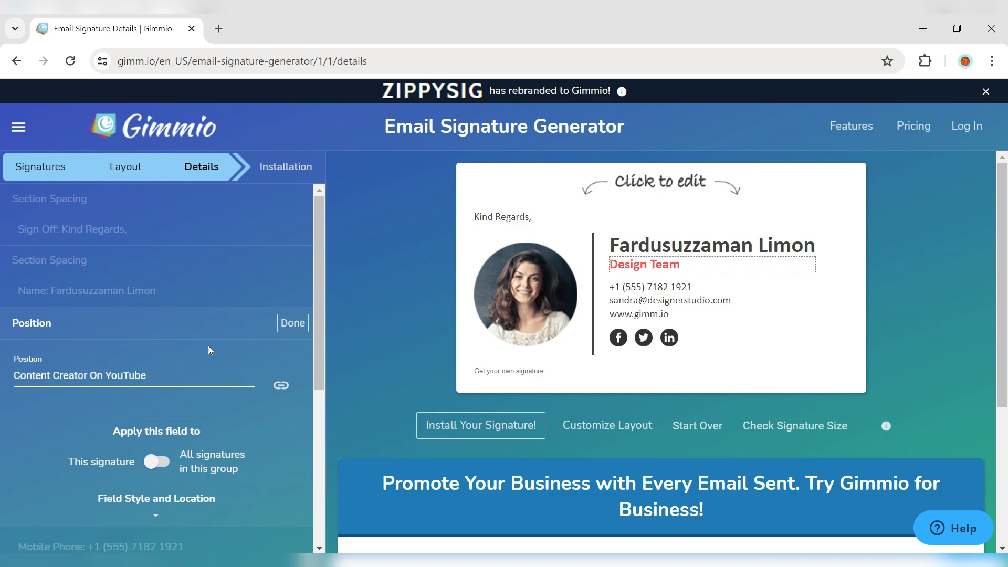
click(292, 321)
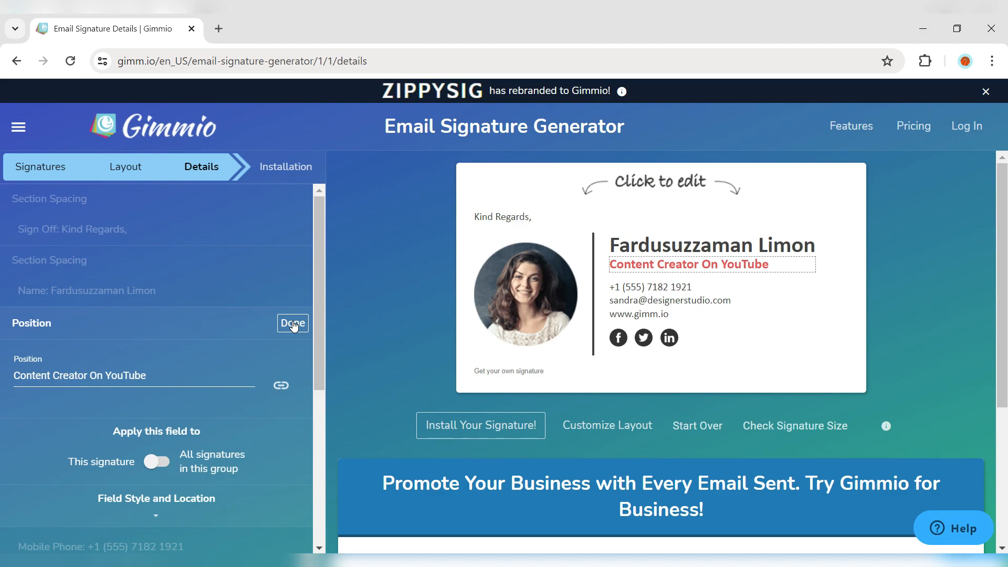
click(293, 324)
- Replace the sample mobile phone in the signature details with the owner's phone number
scroll(198, 291, down, 2)
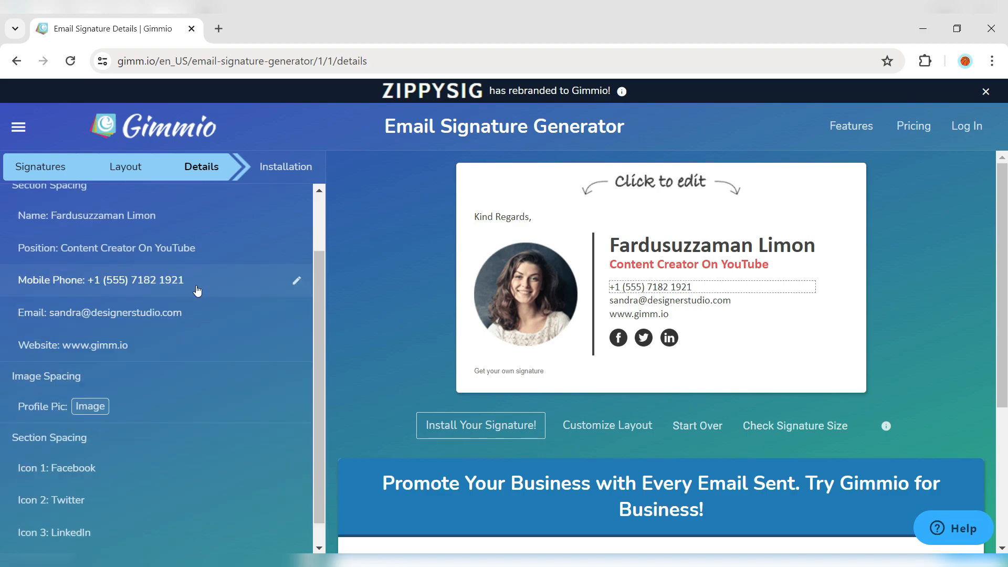
click(197, 290)
triple_click(117, 330)
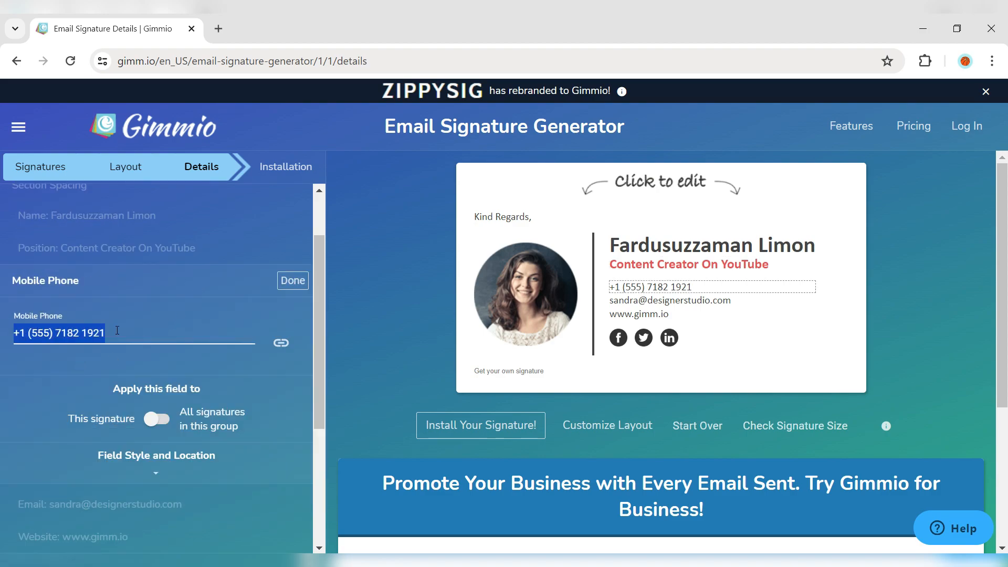
key(BackSpace)
key(ctrl+v)
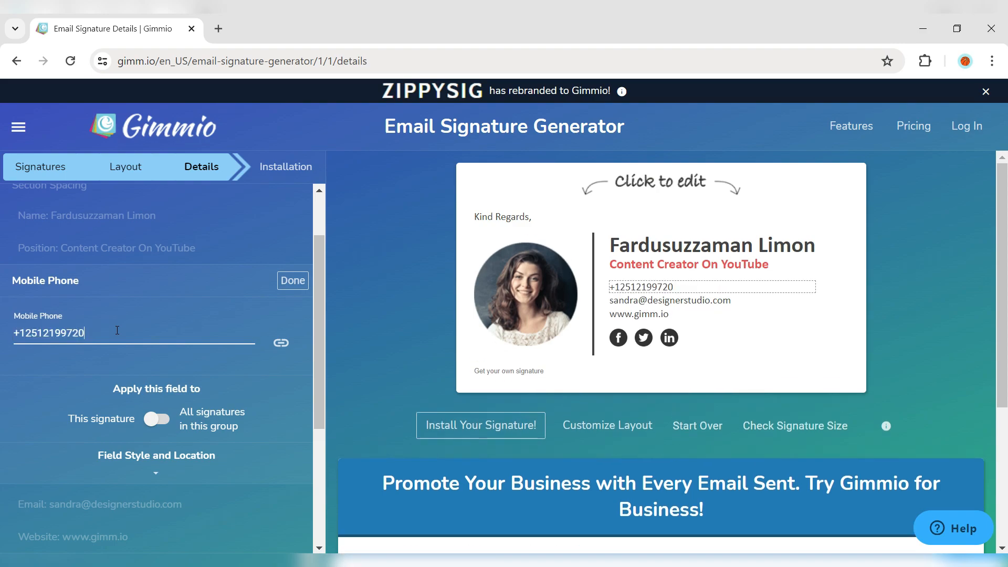
click(293, 284)
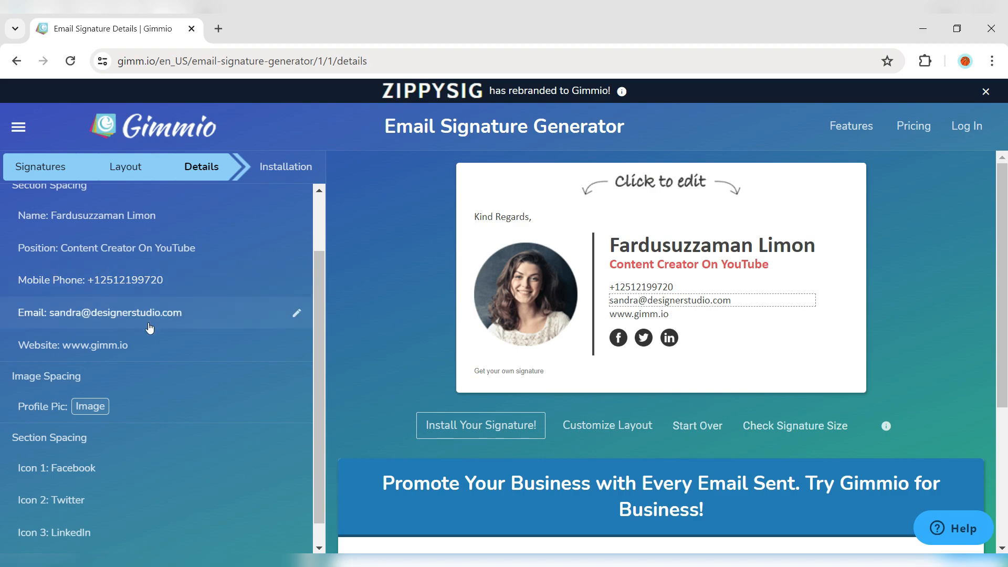
- Replace the sample email in the signature details with the owner's email address
click(150, 315)
triple_click(156, 363)
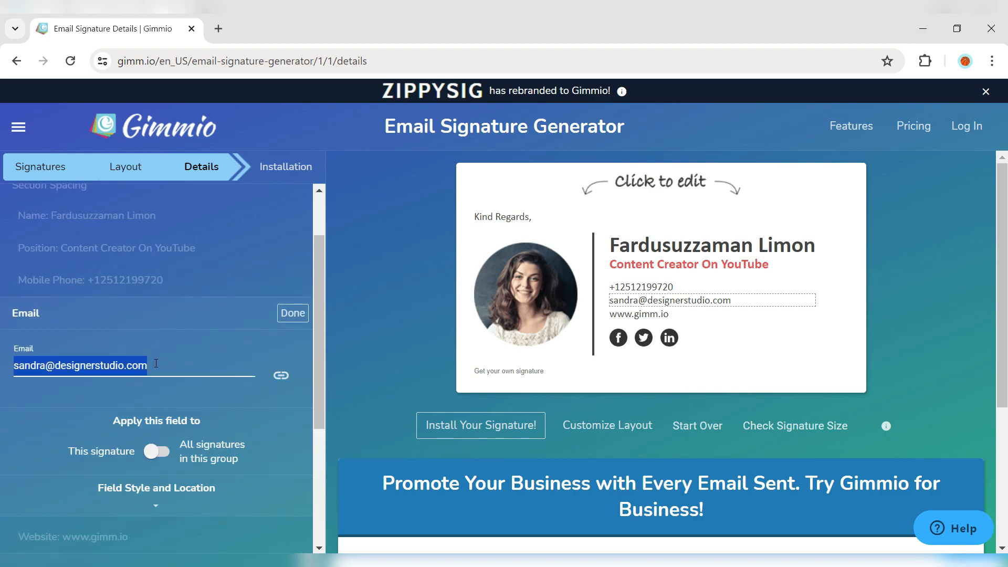
key(BackSpace)
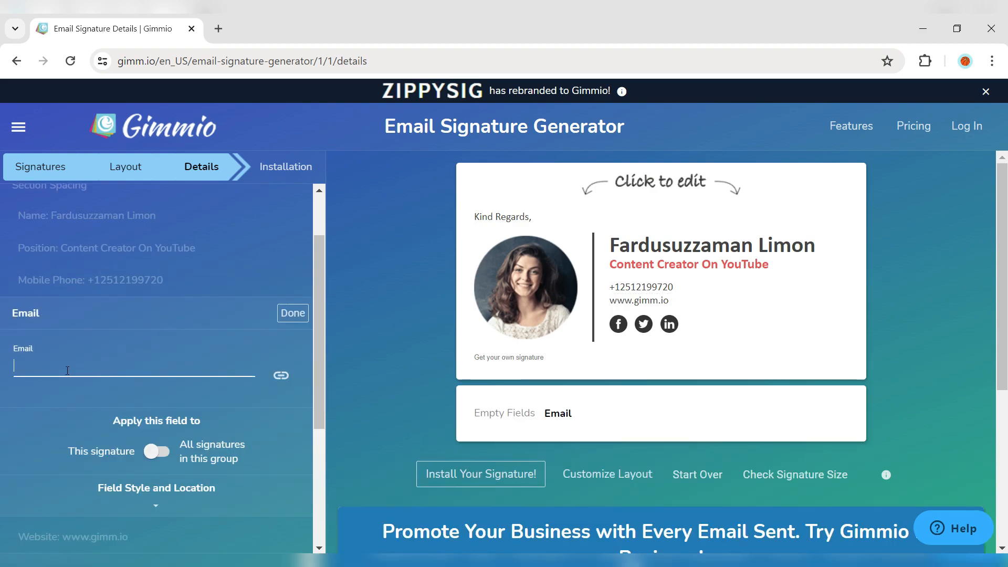
key(ctrl+v)
click(283, 317)
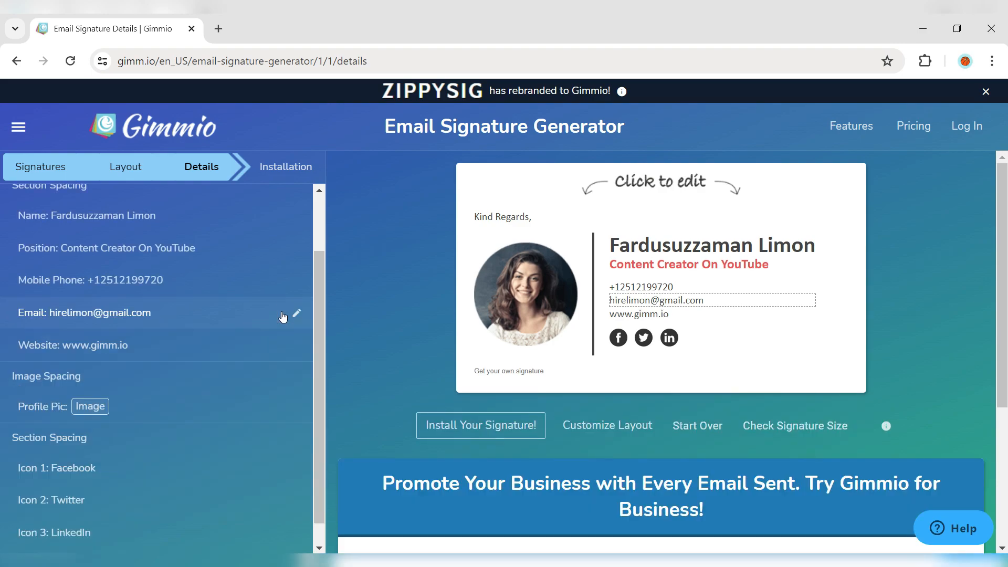
click(195, 348)
triple_click(74, 398)
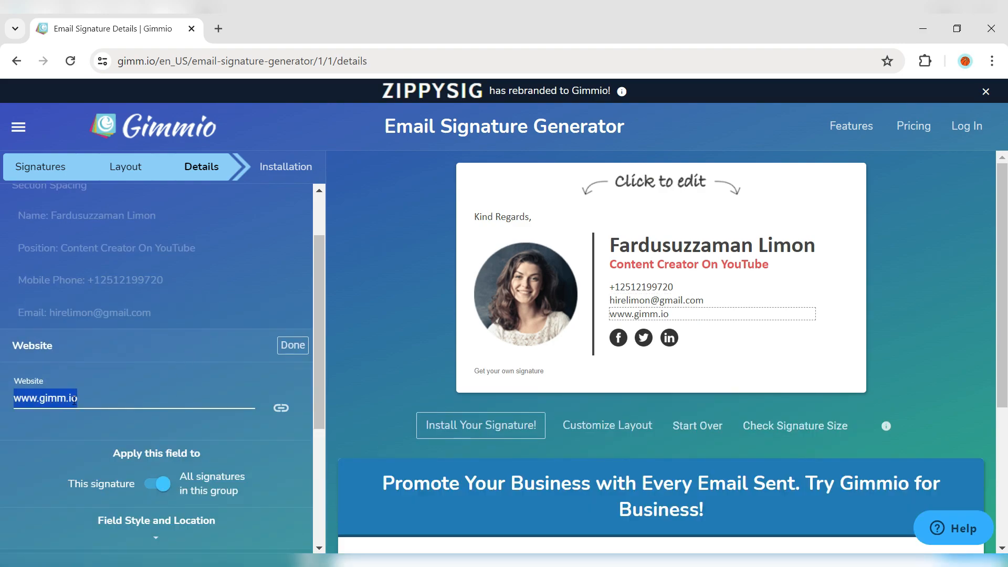
key(BackSpace)
text(www.epicguide.com)
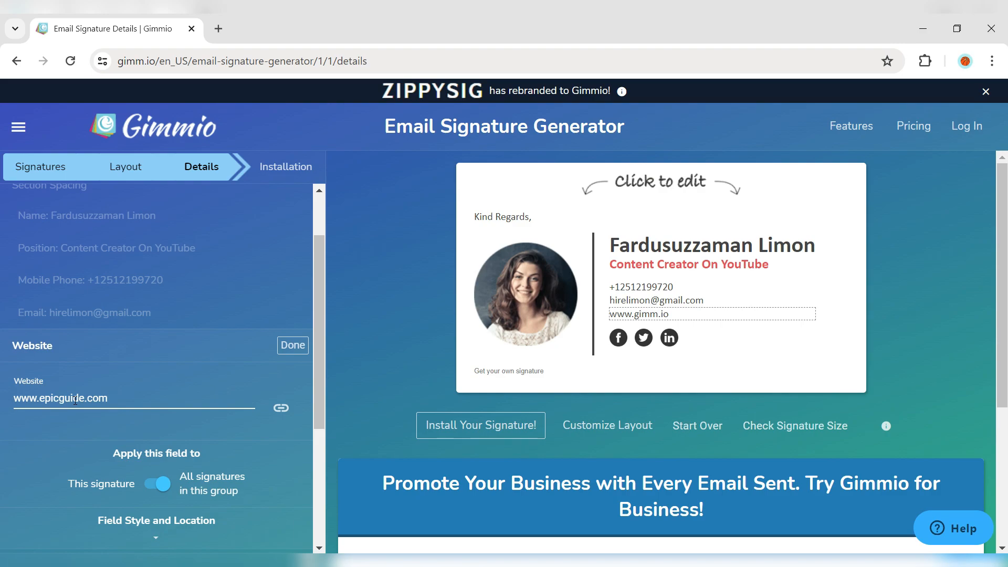
click(289, 348)
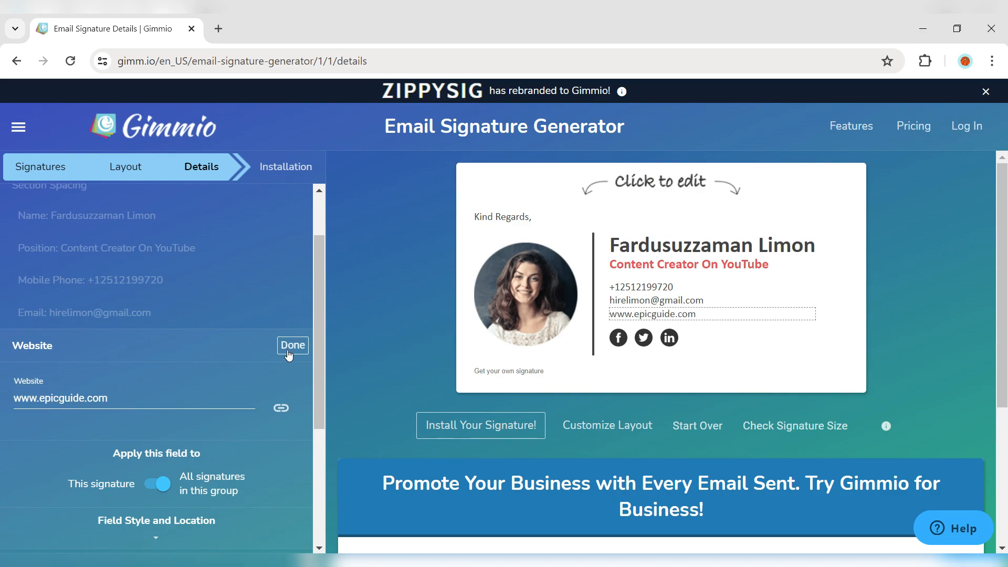
click(290, 349)
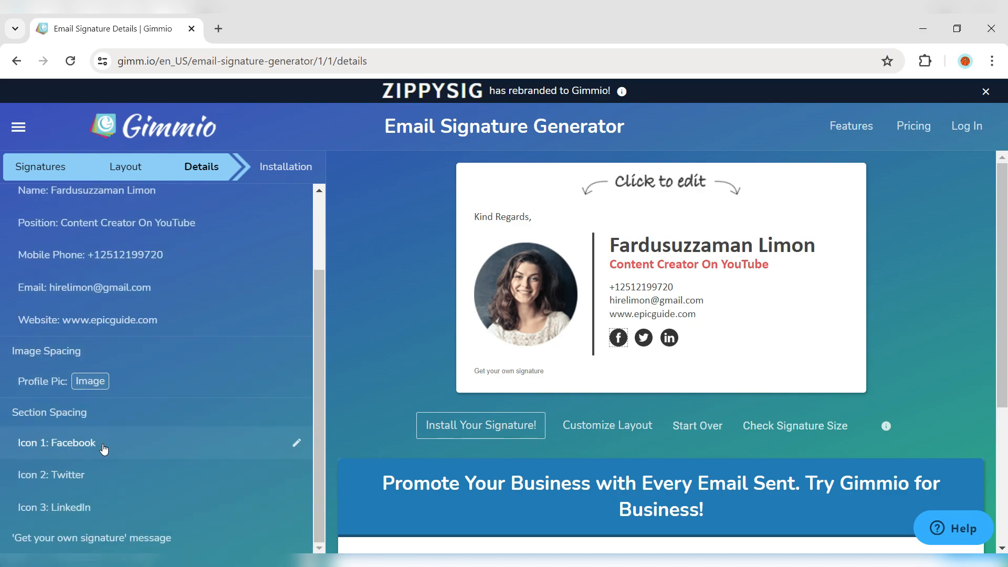
click(103, 448)
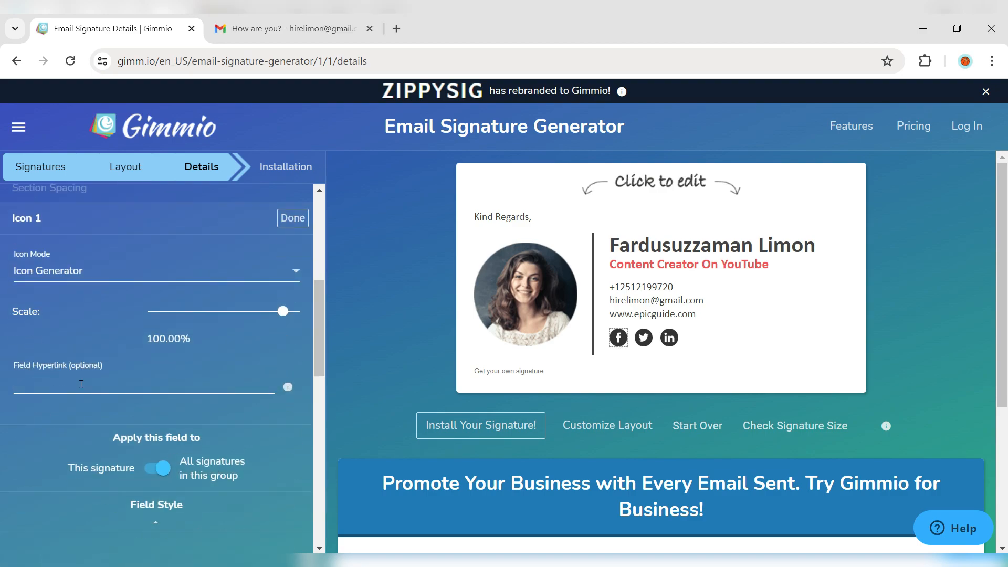
click(81, 384)
text(https://www.facebook.com)
click(292, 219)
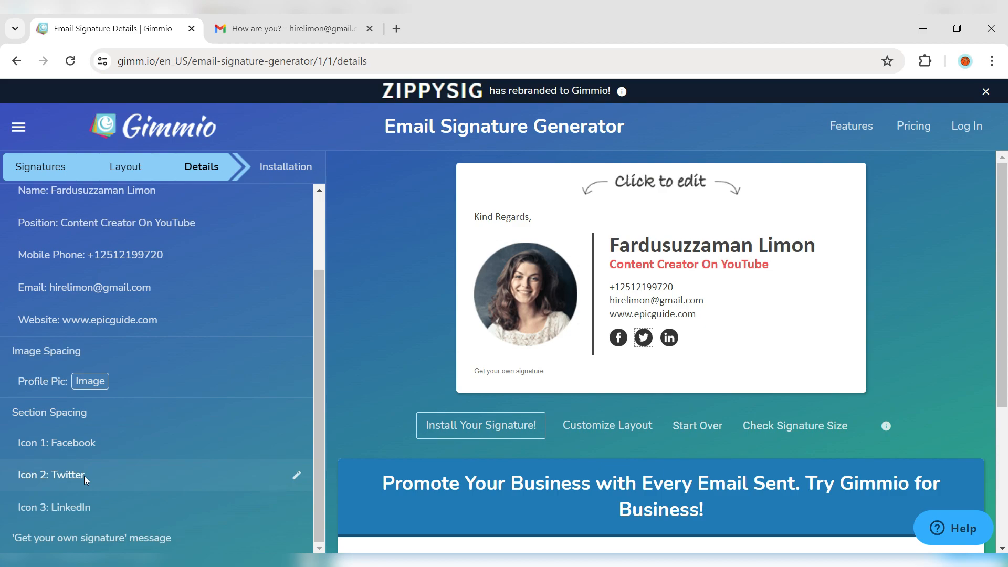
- Switch the Twitter icon to Upload Social Icon mode and upload the Instagram logo 3.png uncropped in its place
click(295, 475)
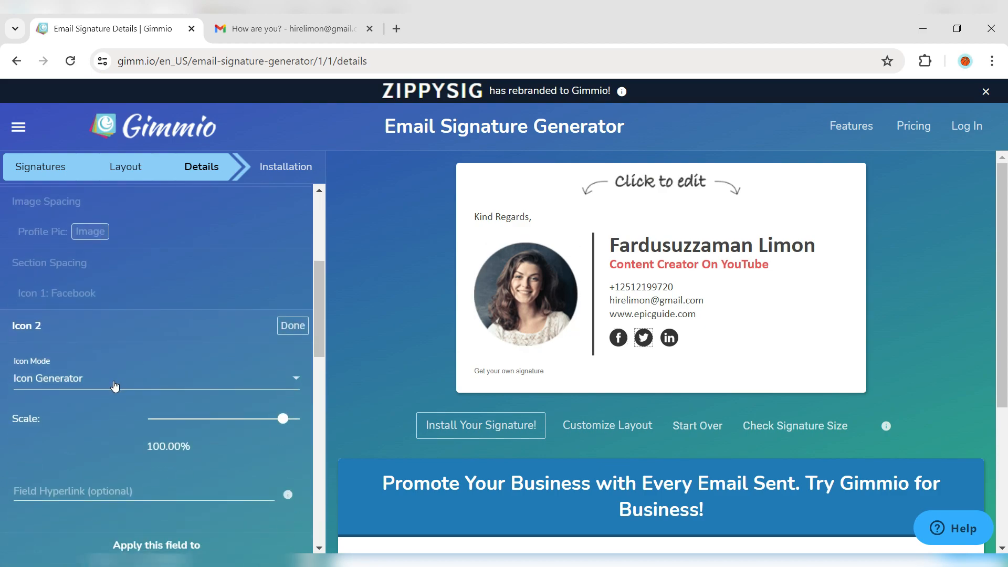
click(111, 386)
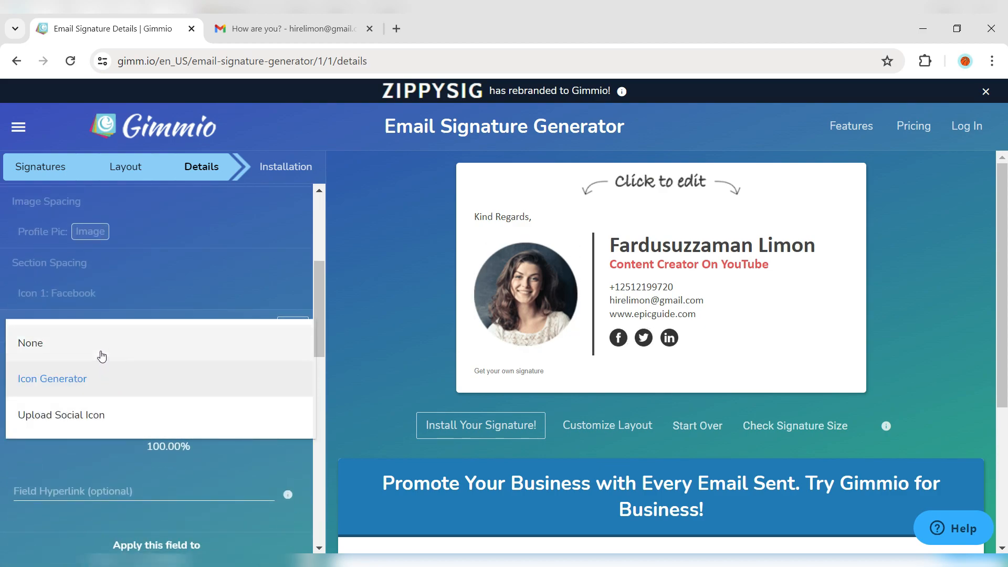
click(67, 421)
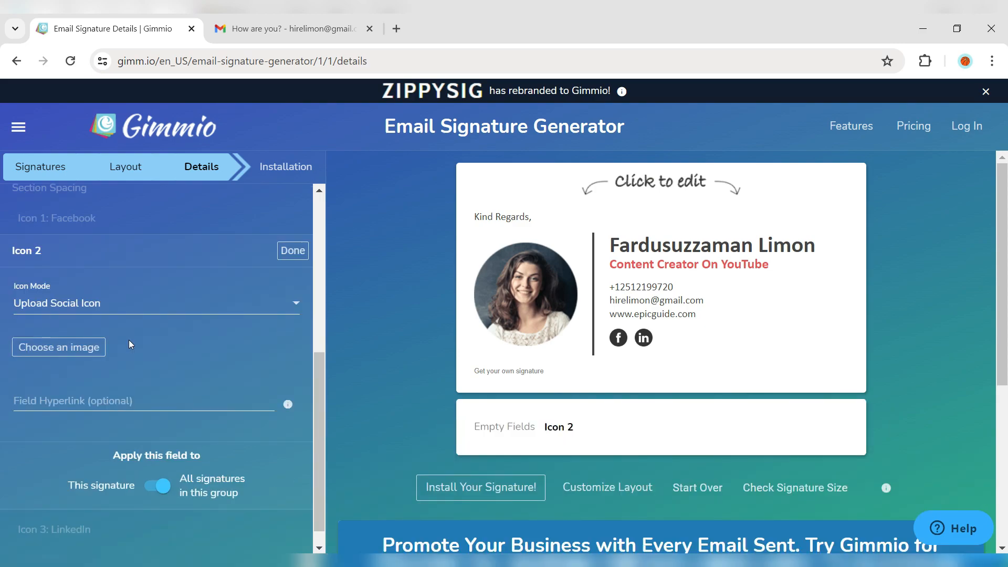
click(53, 350)
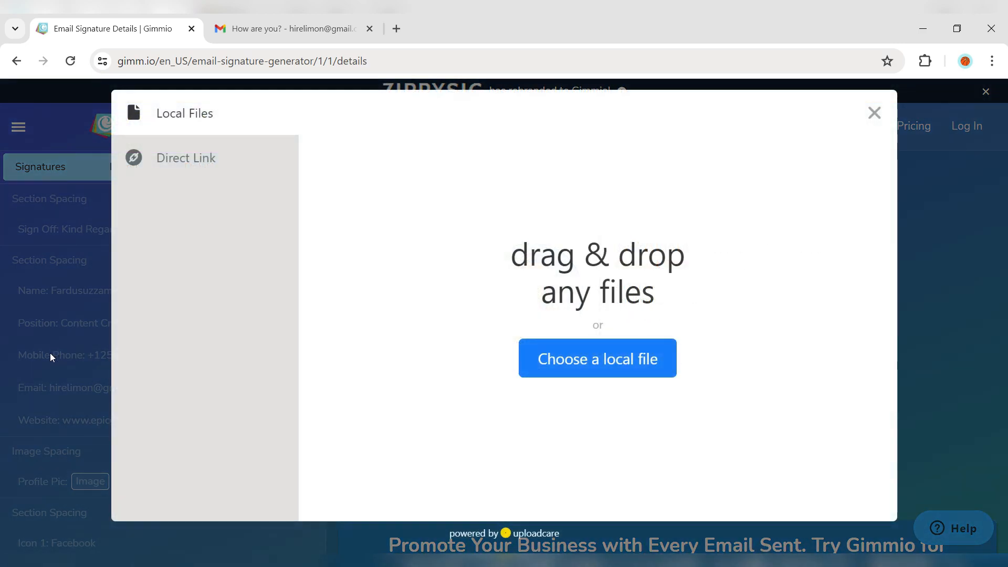
click(584, 350)
click(297, 206)
click(400, 394)
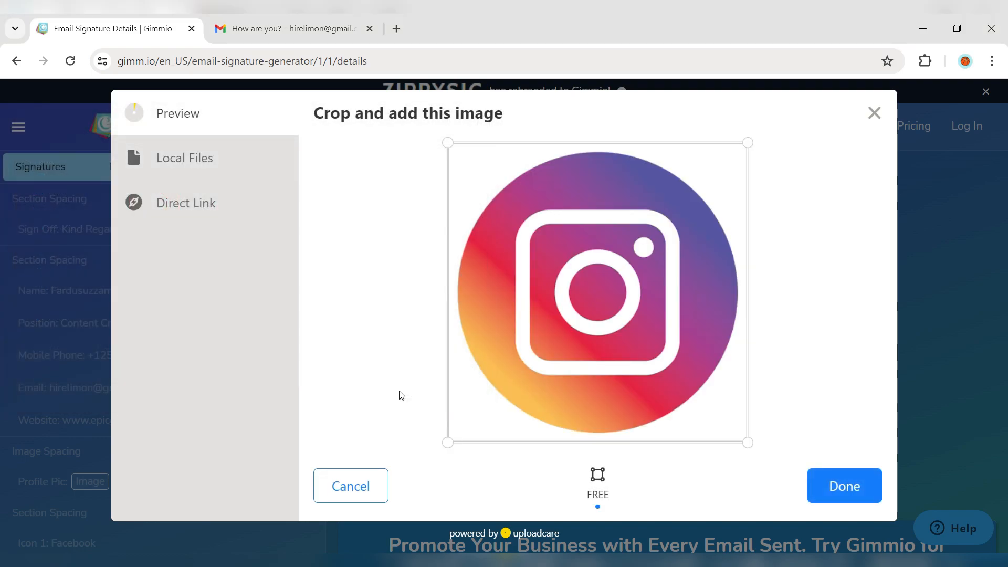
click(823, 484)
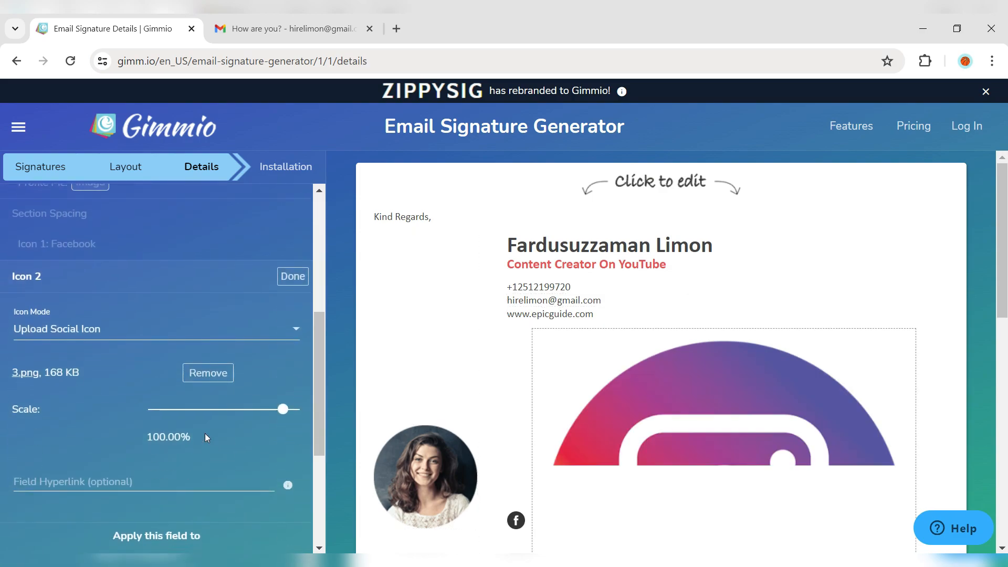
drag(286, 338, 177, 348)
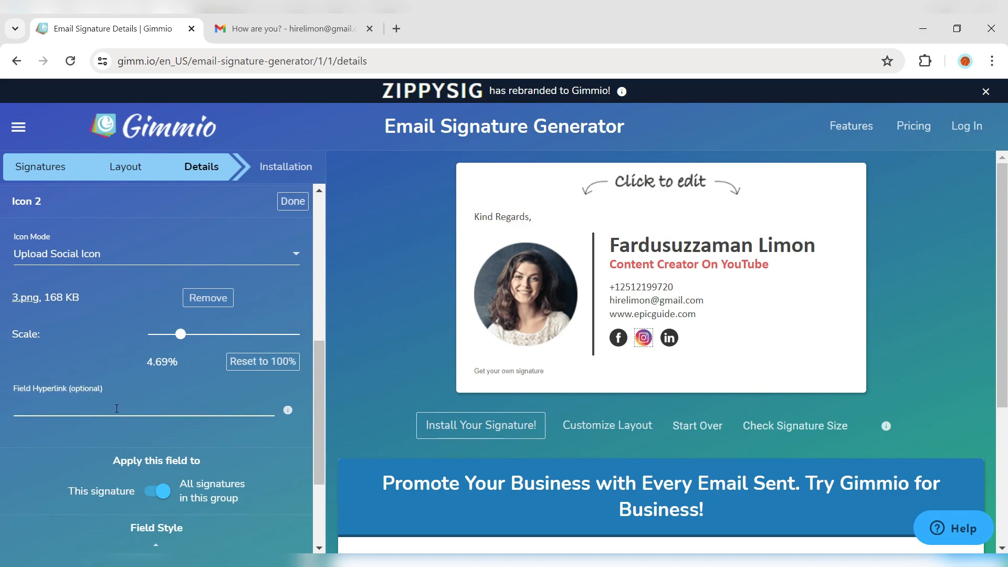
text(https://www.instagram.com)
click(298, 205)
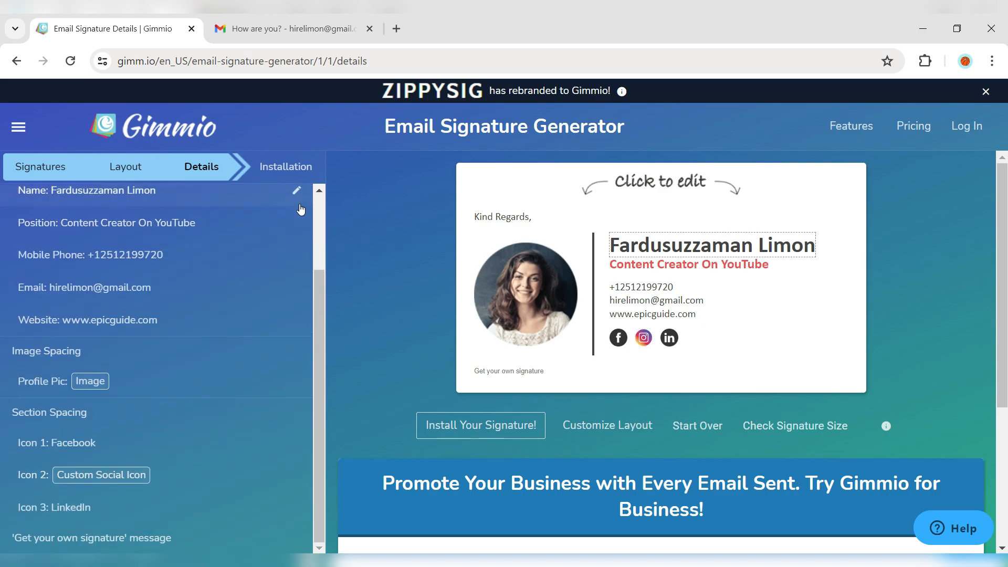
click(79, 505)
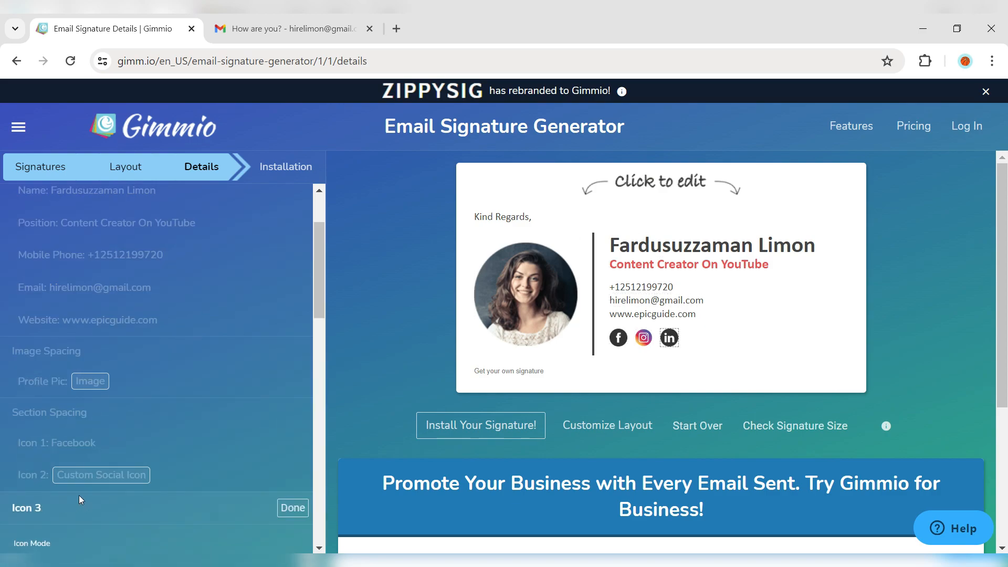
click(66, 449)
text(http://linkedin.com)
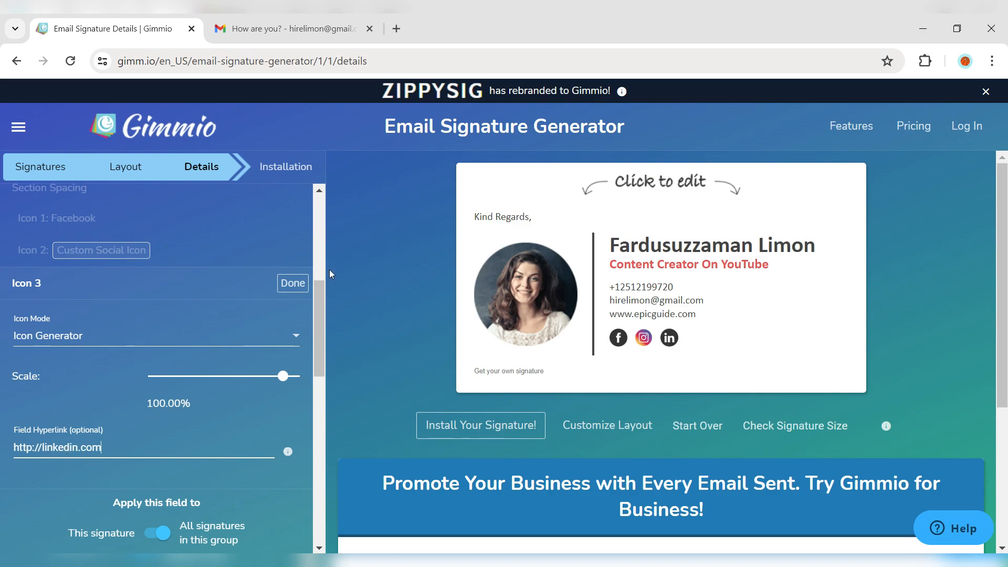
click(293, 283)
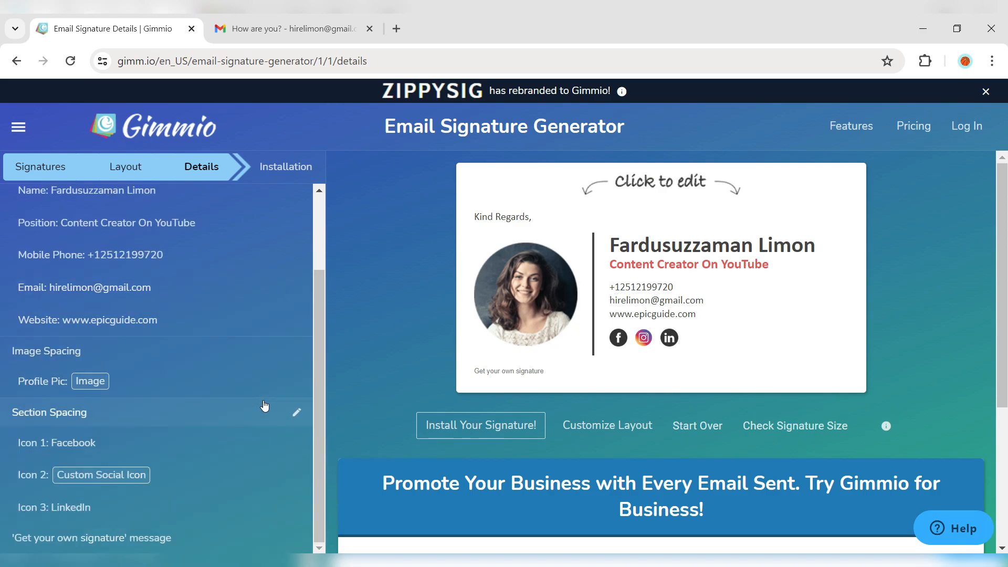
- Replace the example profile picture with Pic.png from the Downloads folder, keeping the full image uncropped
click(279, 387)
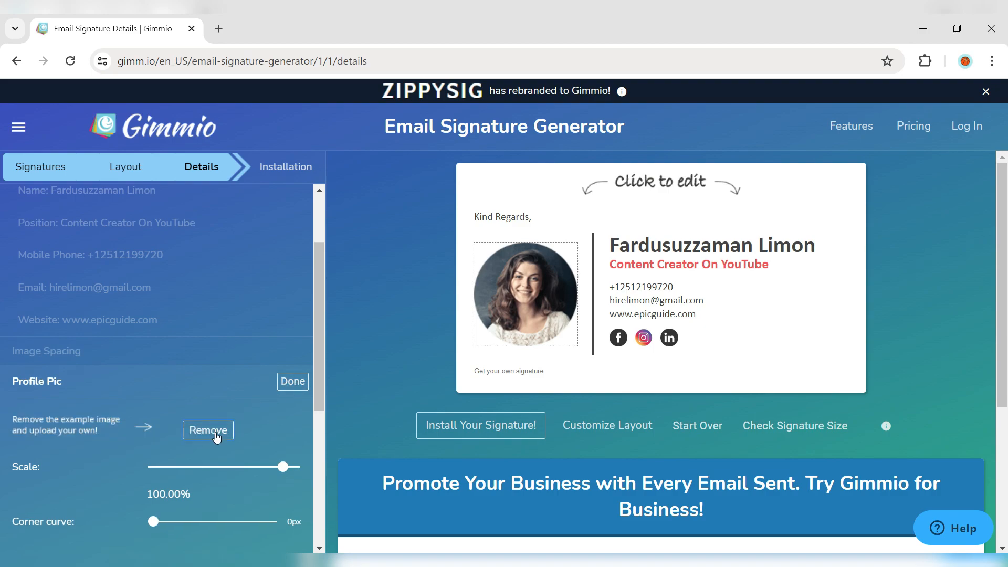
click(217, 437)
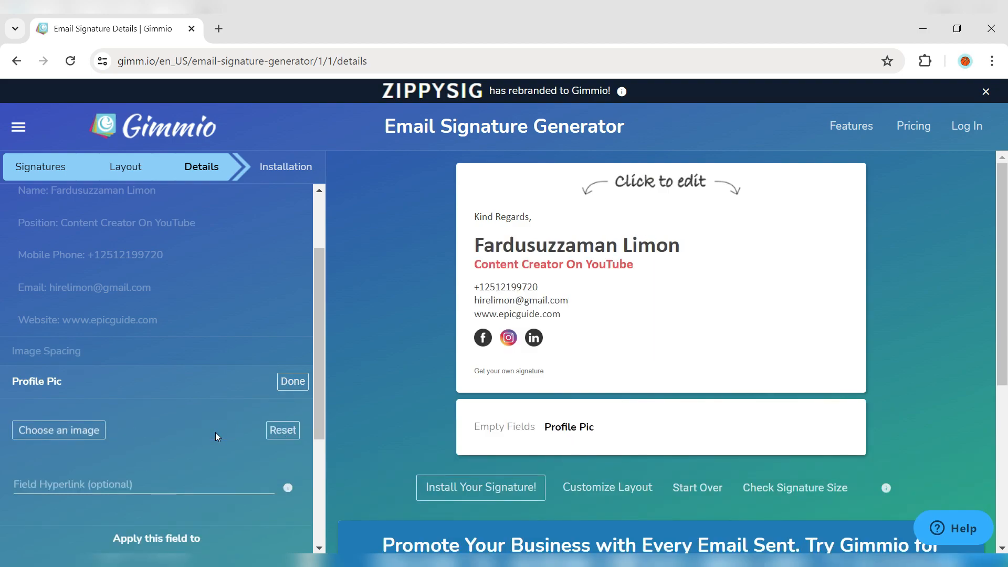
click(68, 433)
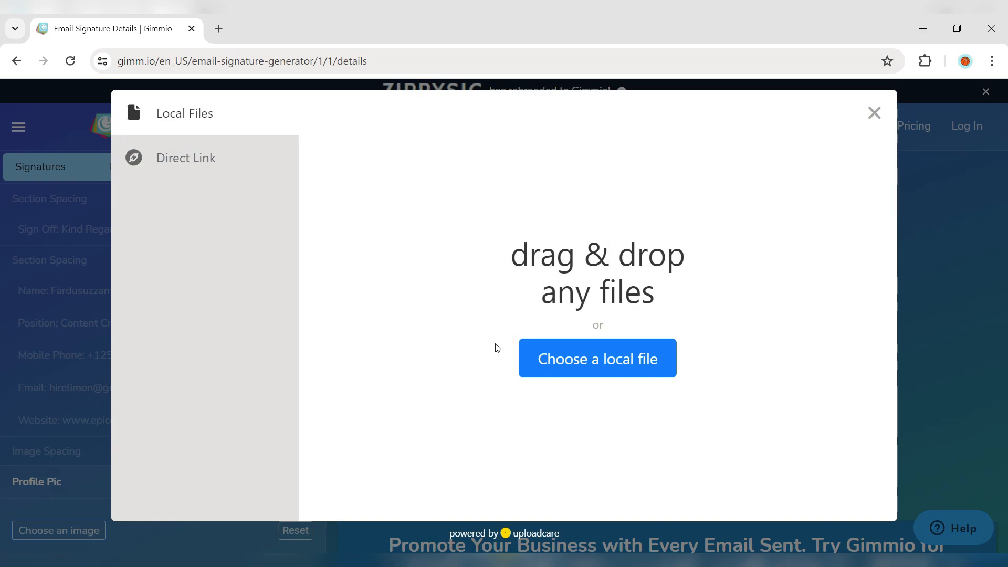
click(534, 354)
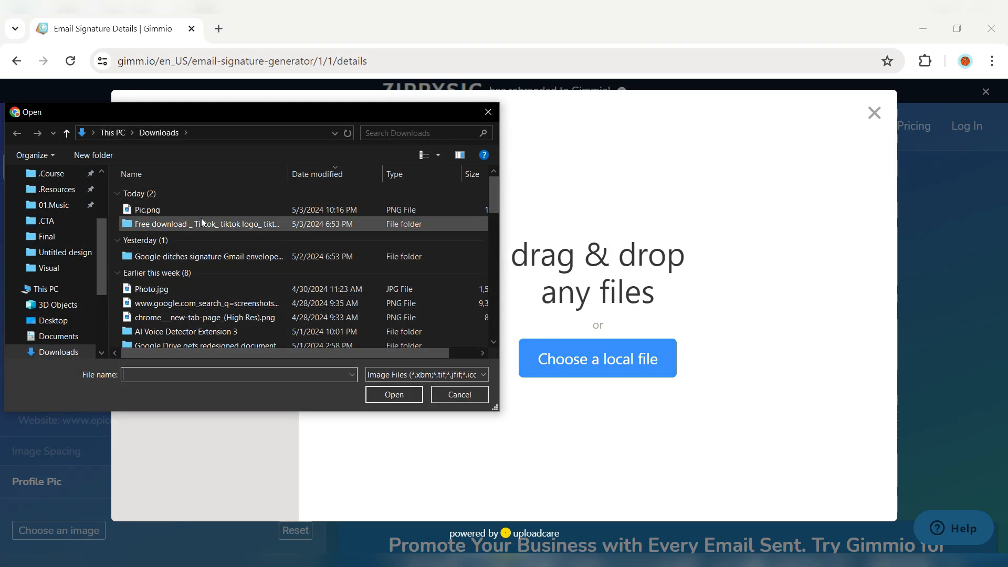
click(178, 211)
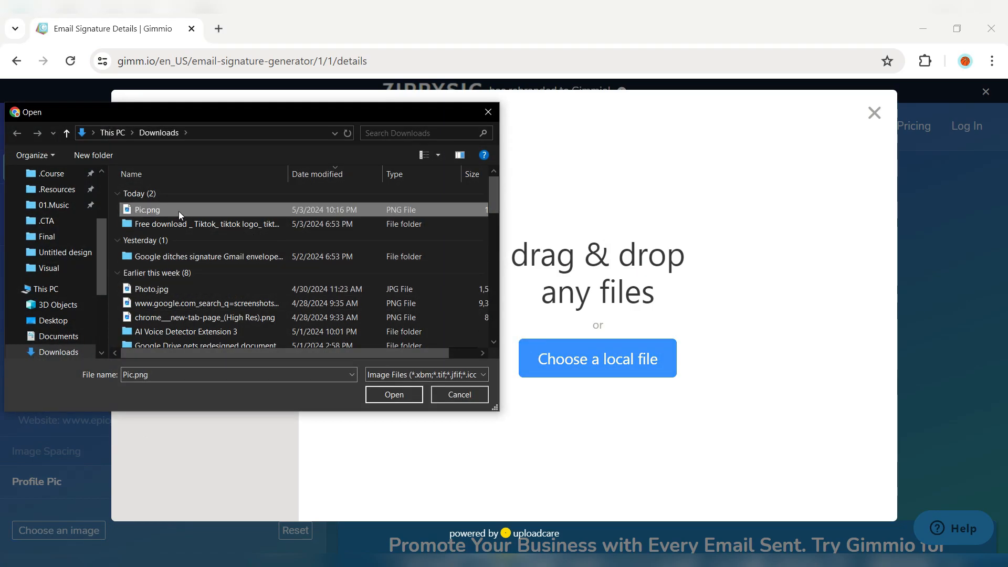
click(396, 394)
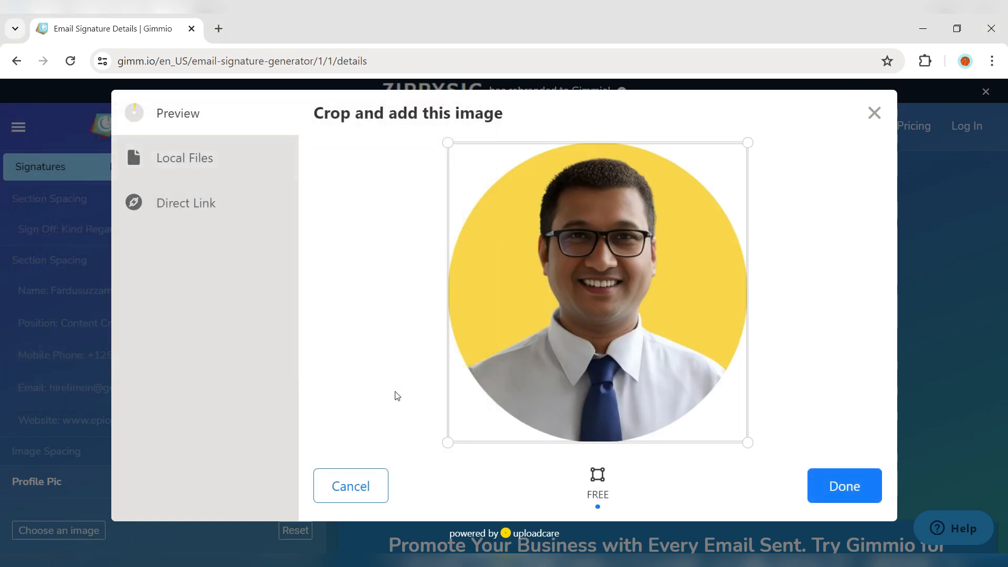
click(832, 484)
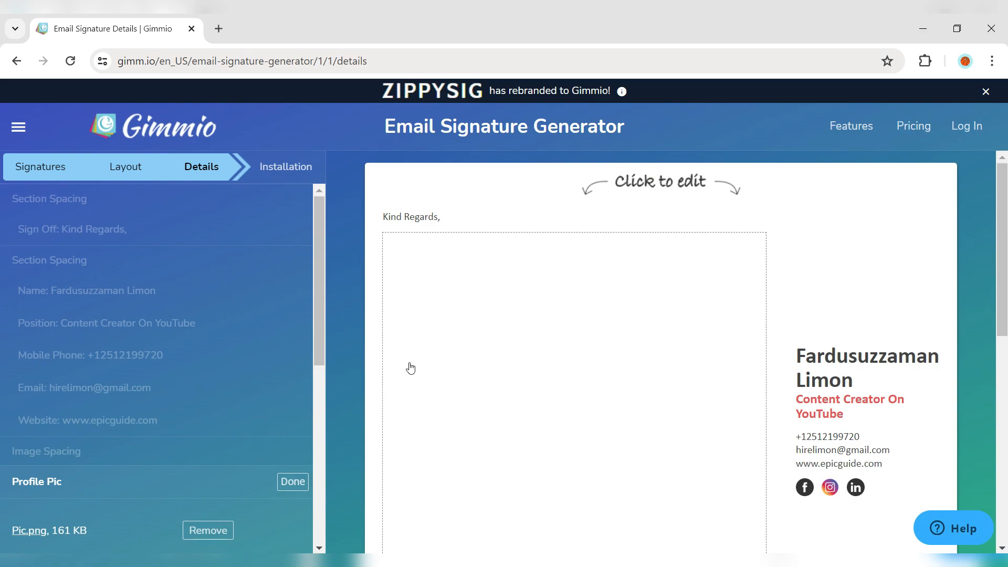
- Scale the profile picture down to 15.17% and finish editing the Profile Pic field
scroll(178, 433, down, 4)
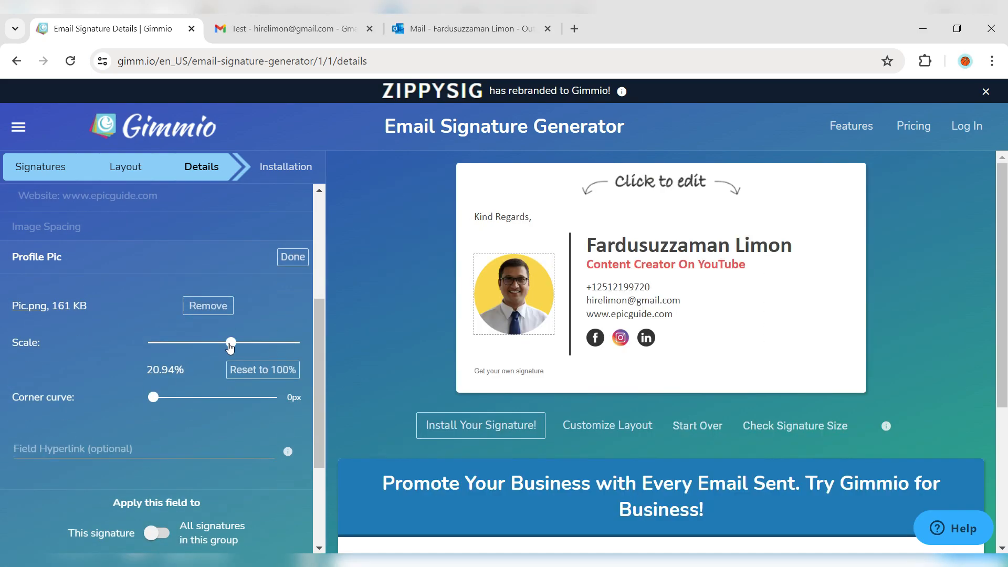
drag(230, 346, 219, 349)
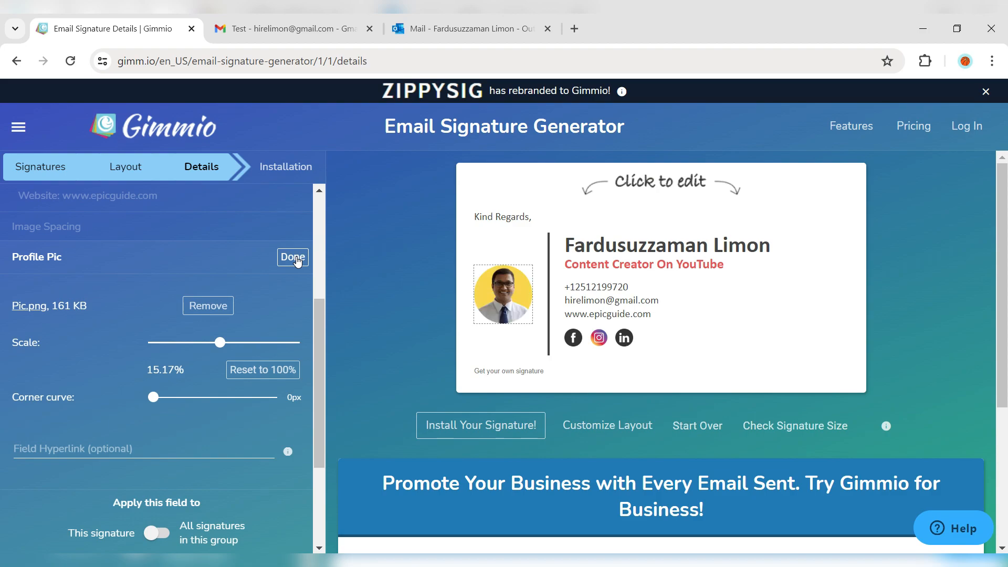
click(297, 259)
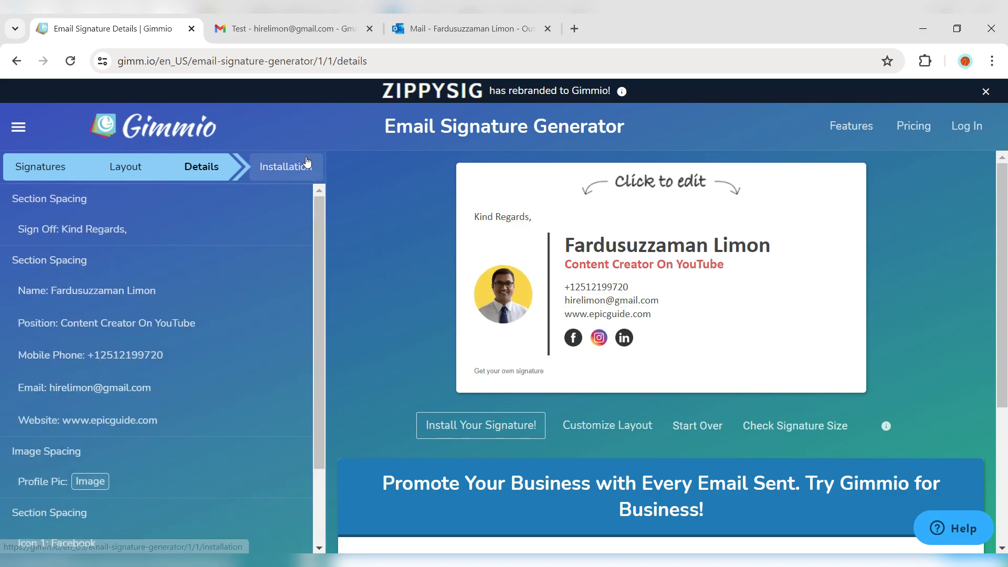
- Go to the Installation stage and get the finished signature copied for pasting into an email program
click(292, 172)
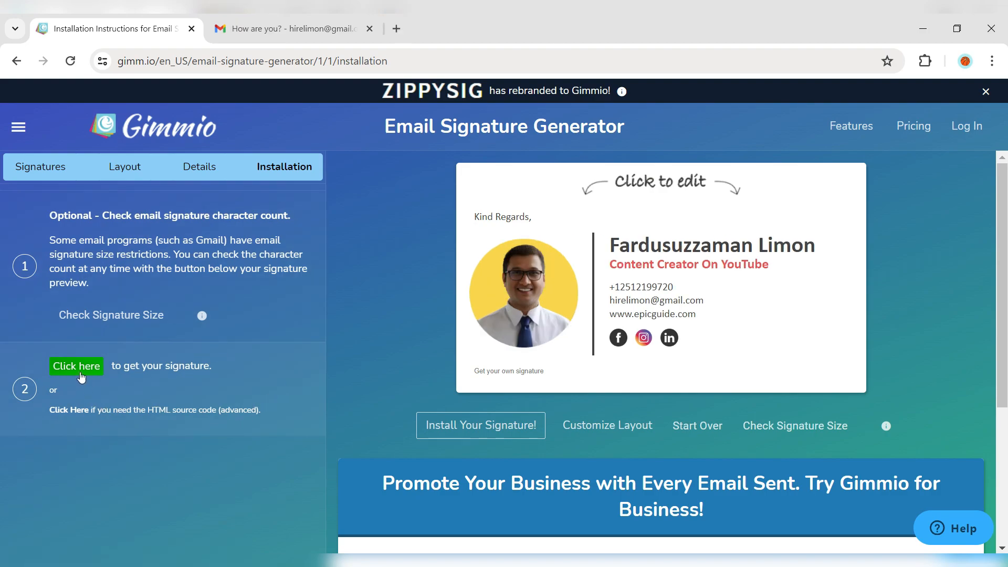
click(79, 370)
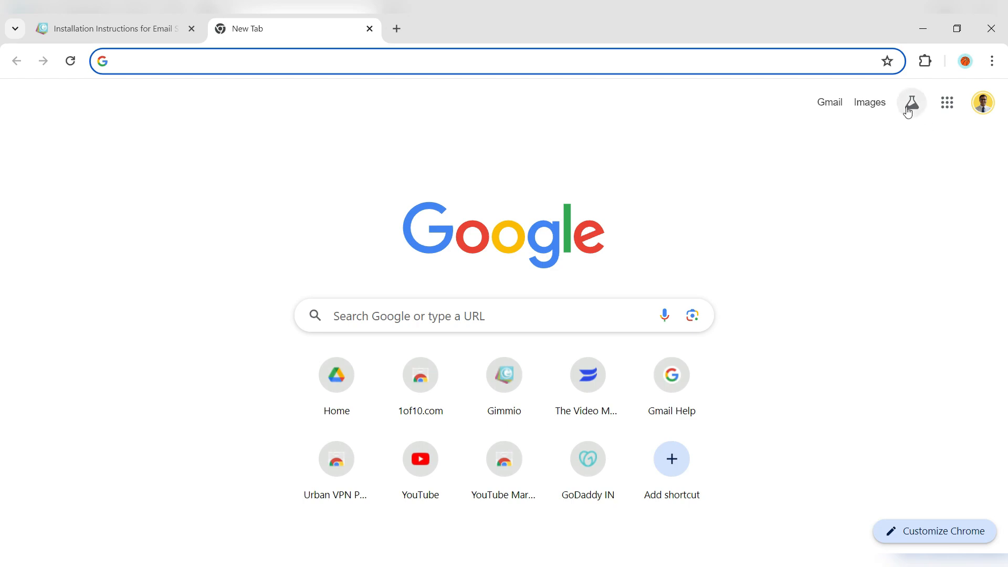
- Switch to Gmail and create a new signature named My Signature in its general settings
click(832, 104)
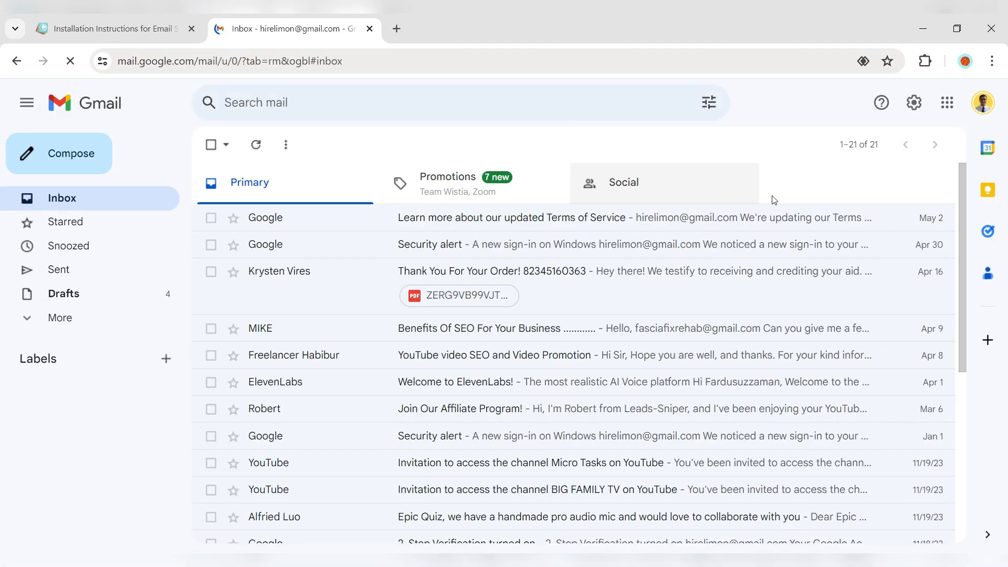
click(913, 102)
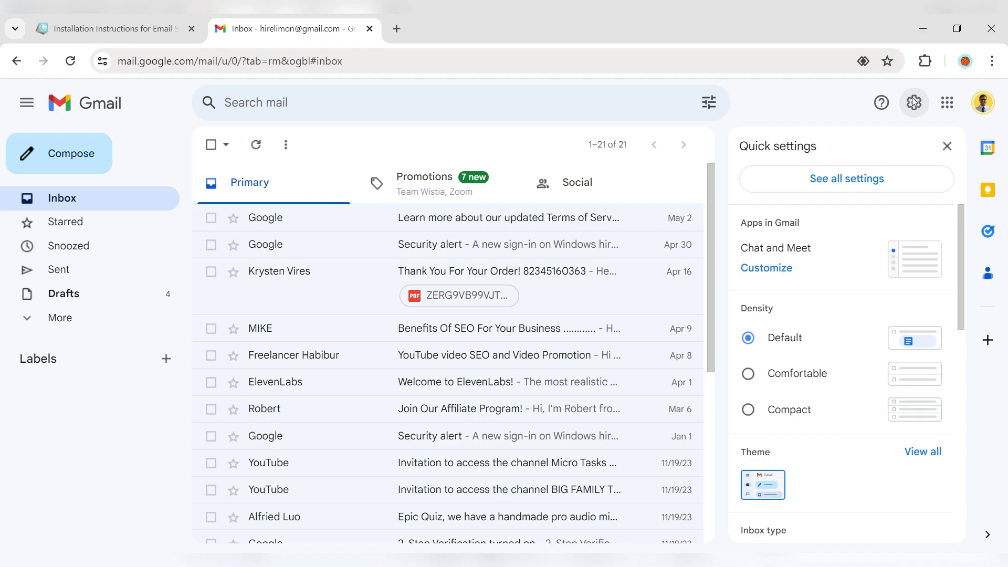
click(865, 177)
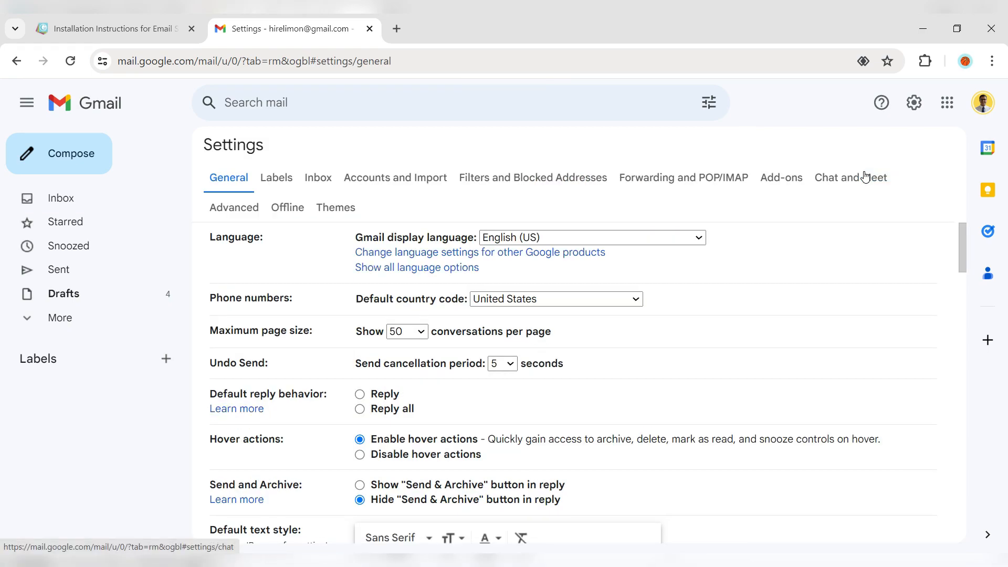
drag(958, 244, 979, 454)
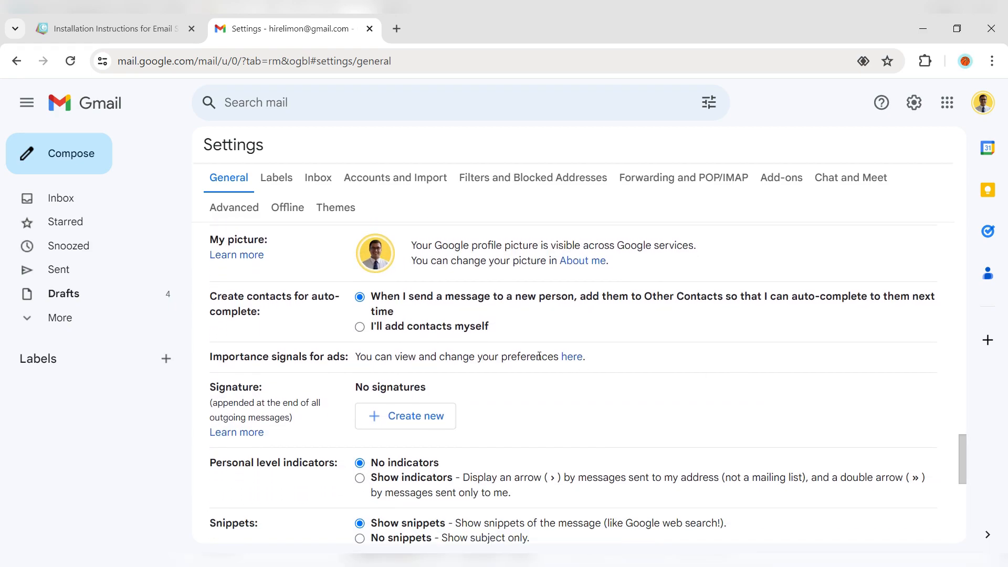
click(398, 417)
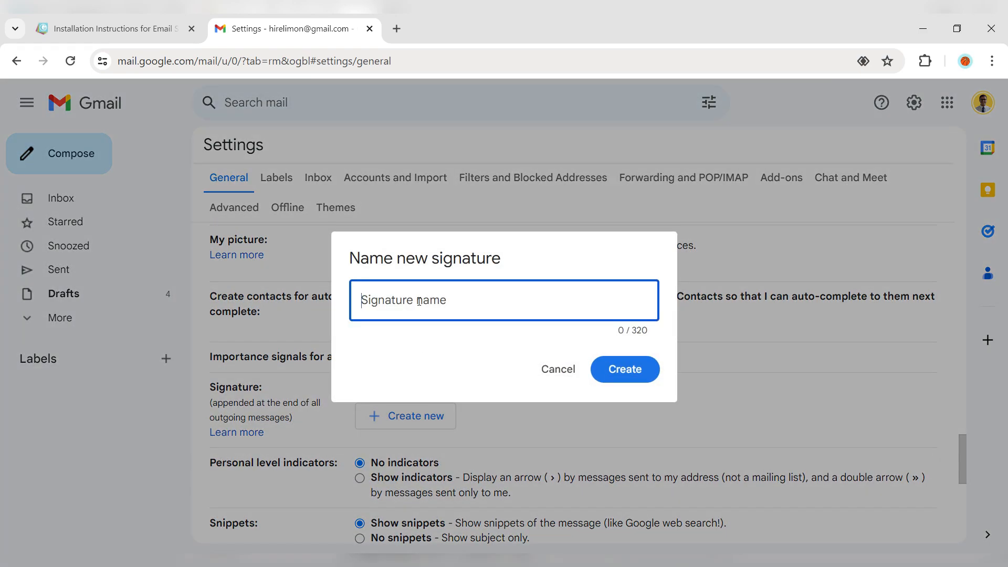
text(My Signature)
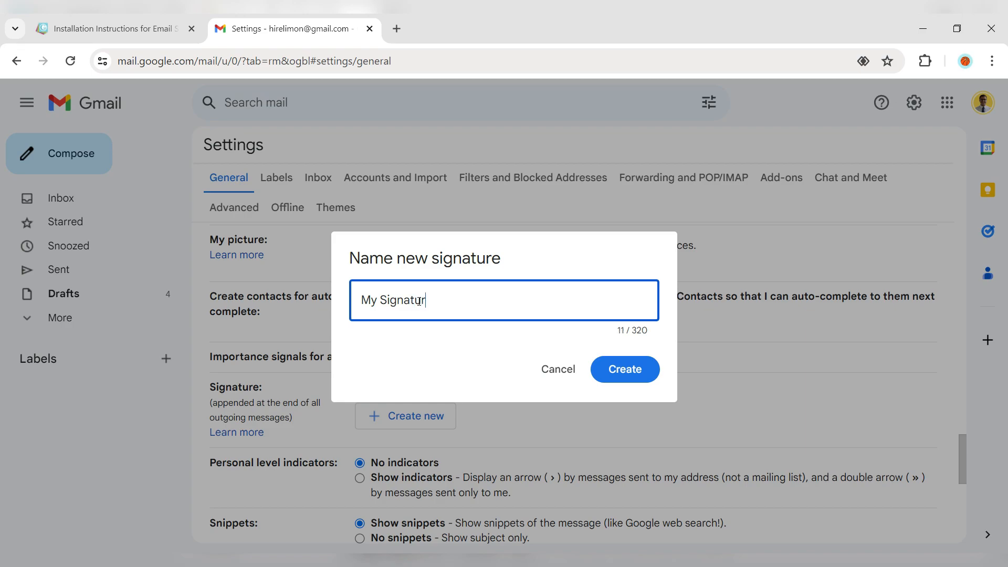
click(616, 373)
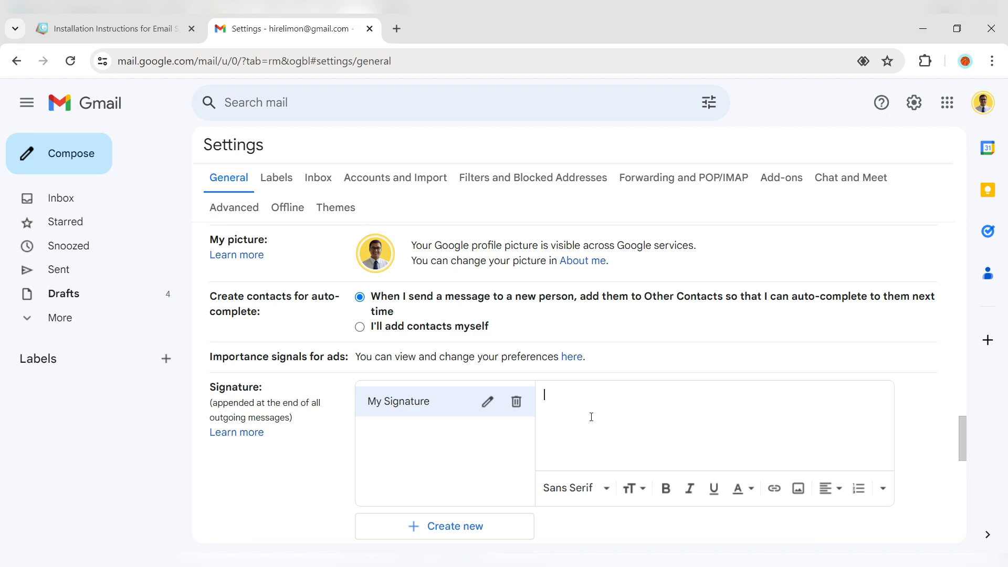
- Paste the copied signature into My Signature and delete its "Kind Regards," and "Get your own signature" lines
key(ctrl+v)
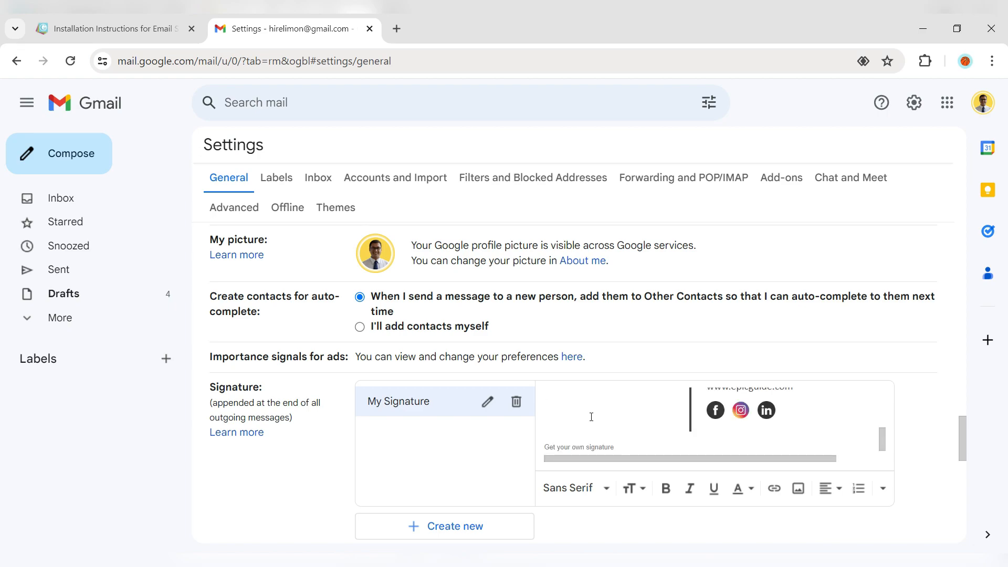
scroll(591, 416, up, 5)
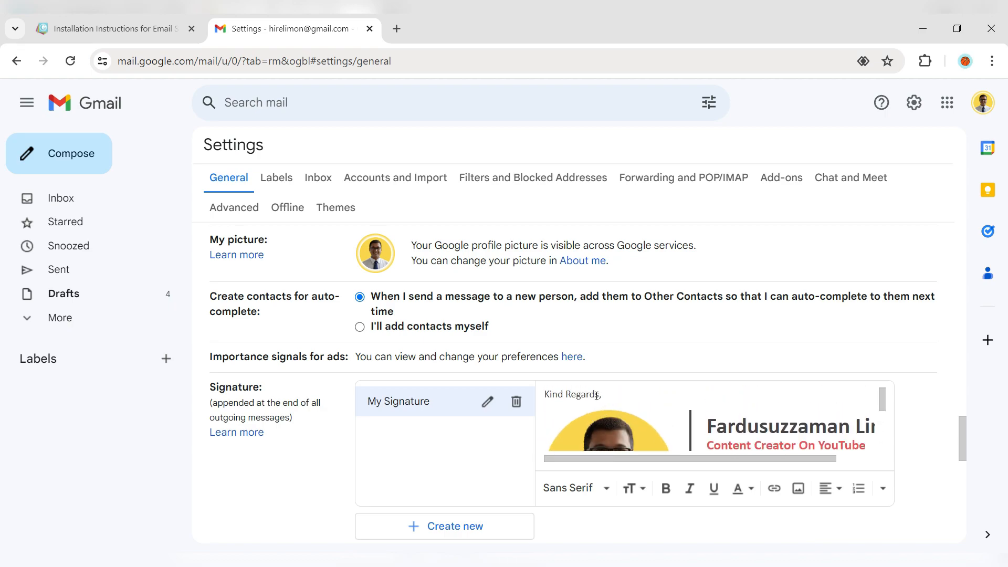
drag(601, 396, 547, 396)
key(Delete)
key(Delete)
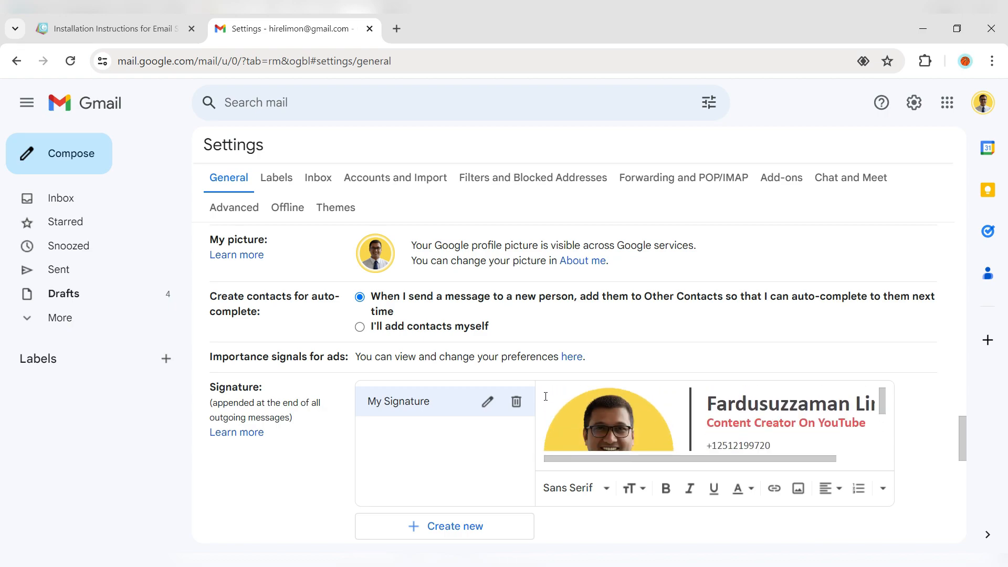
scroll(556, 407, down, 3)
drag(618, 448, 545, 445)
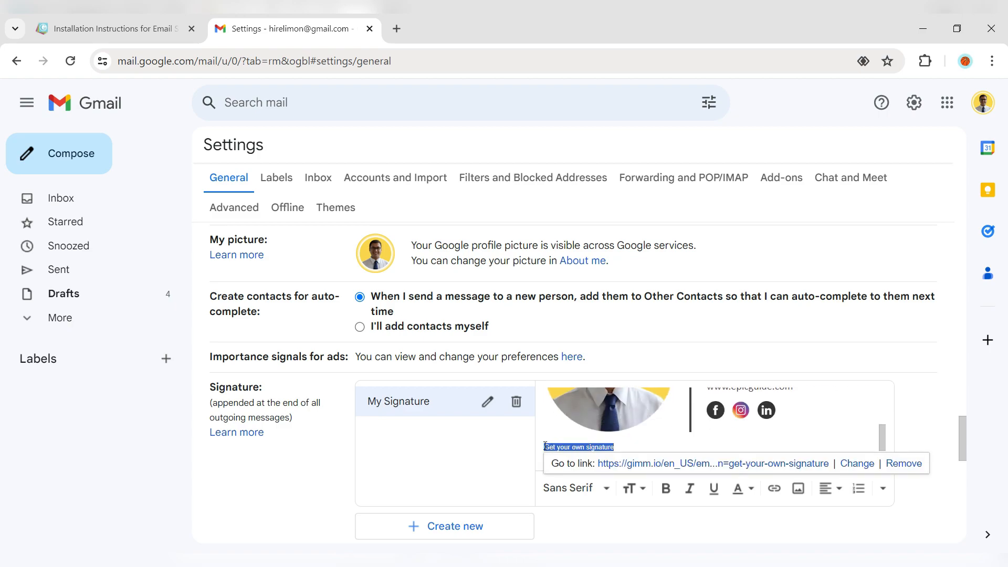
key(Delete)
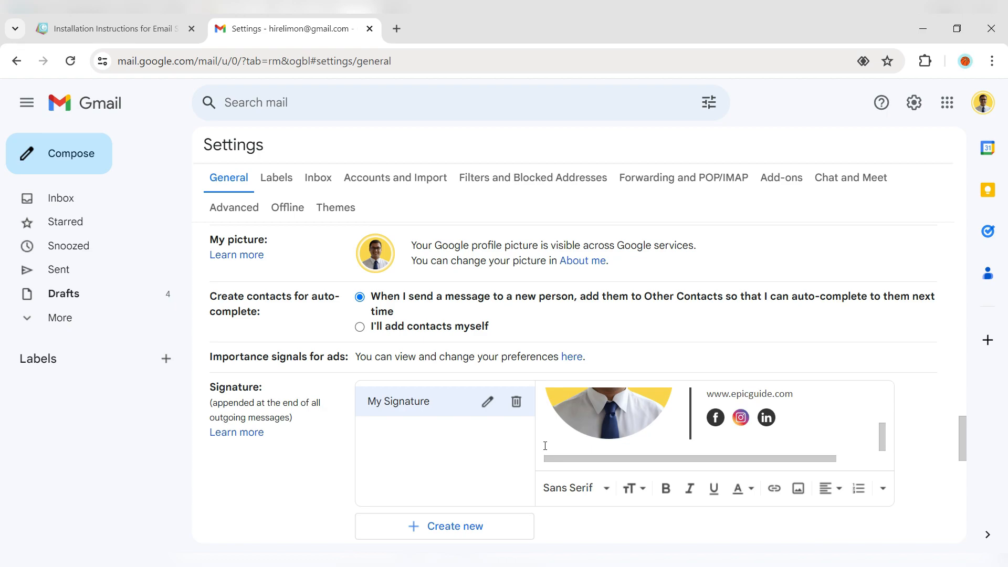
- Set My Signature as the default for new emails and for replies and forwards, and save the settings
scroll(554, 446, down, 3)
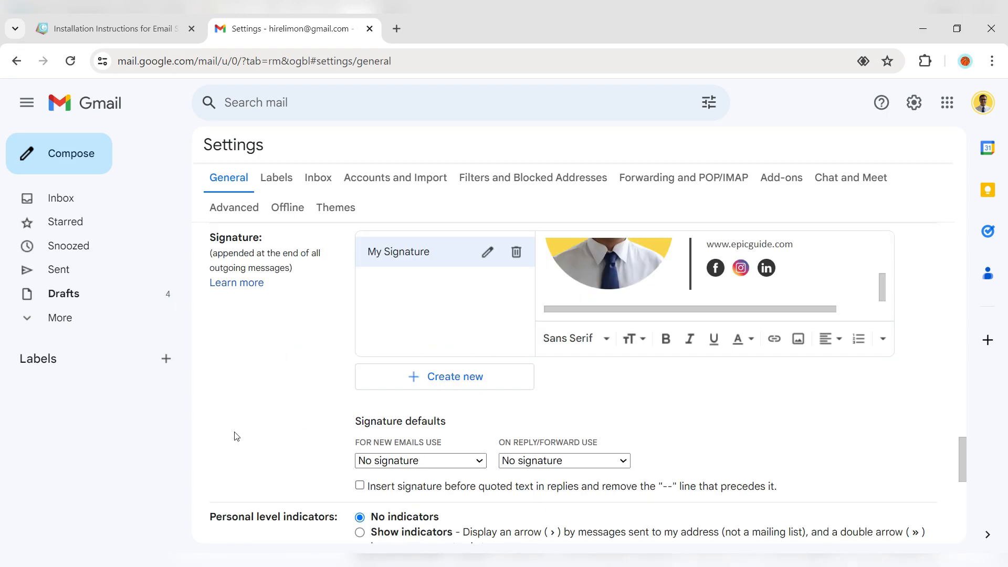
scroll(235, 435, down, 1)
scroll(235, 435, down, 1)
click(395, 388)
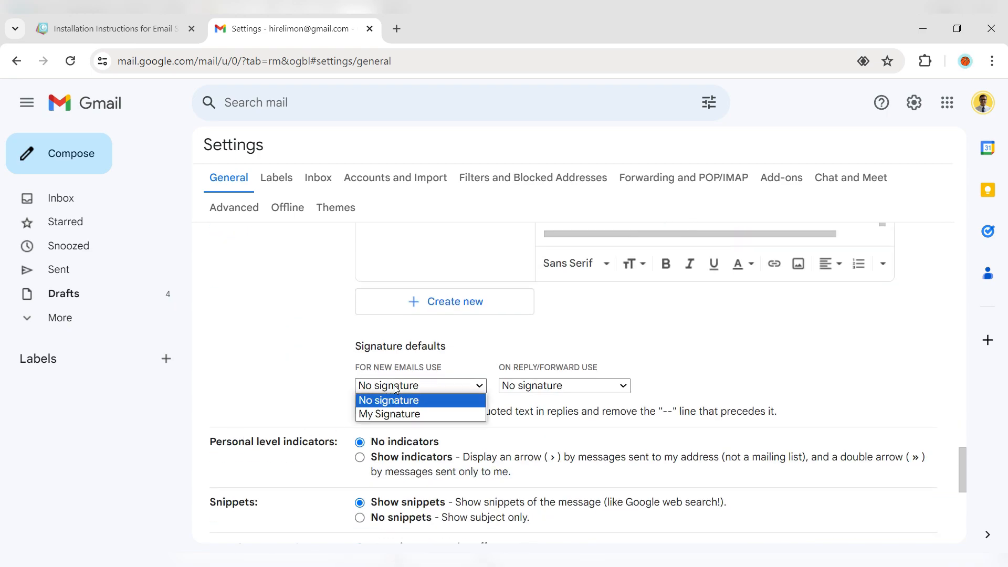
click(401, 414)
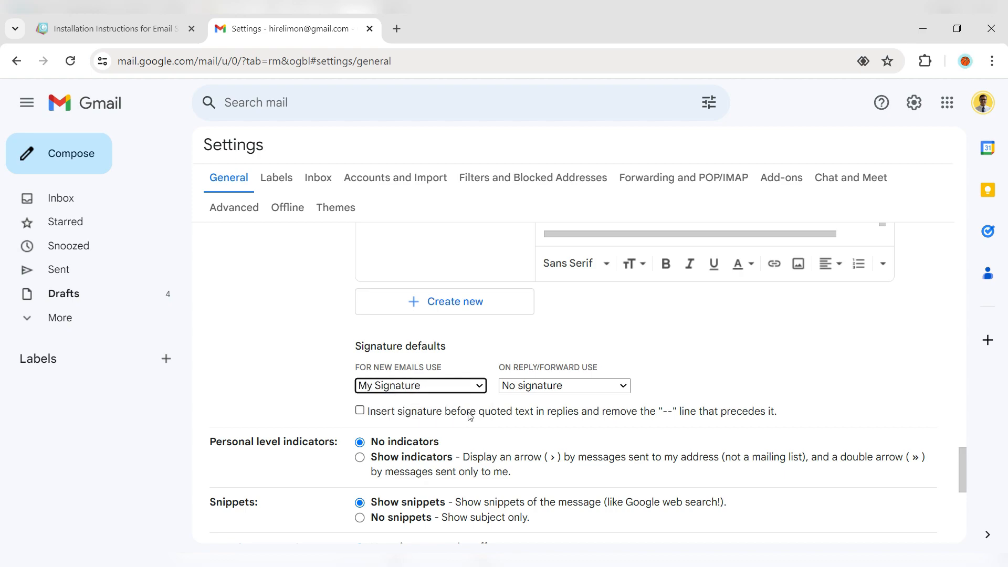
click(535, 389)
click(542, 413)
scroll(860, 388, down, 7)
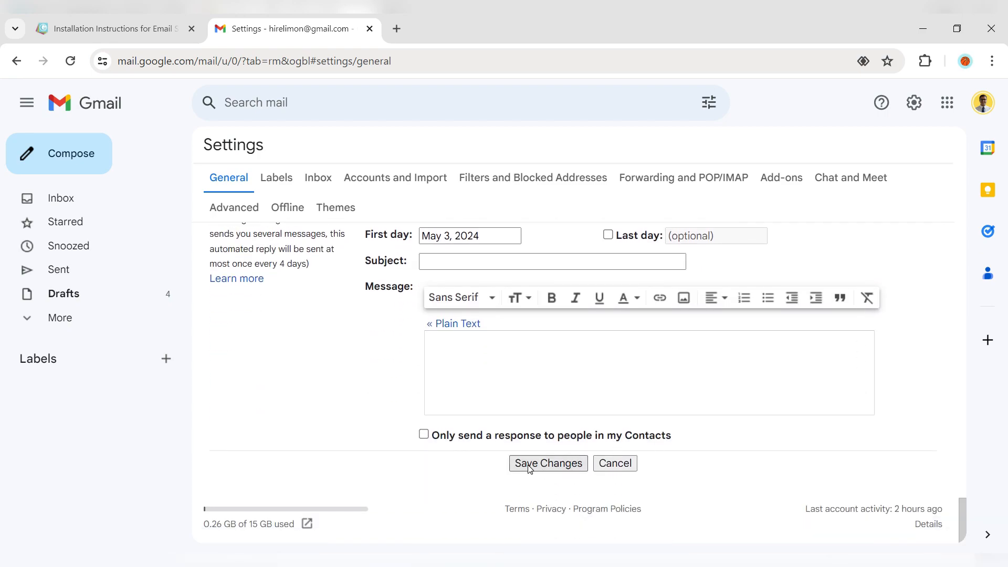
click(530, 467)
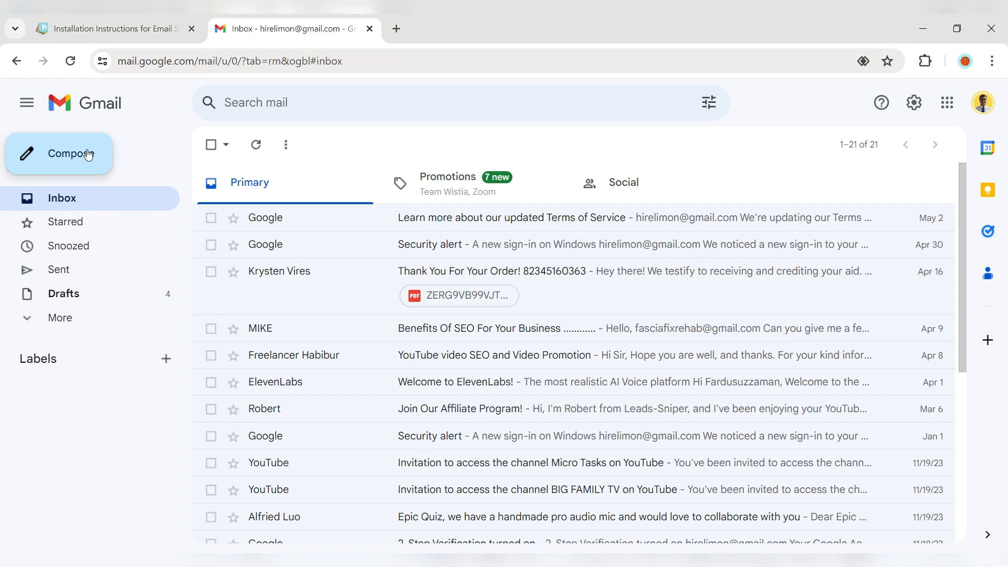
- Start a new email message and check the inserted signature below the message body
click(88, 155)
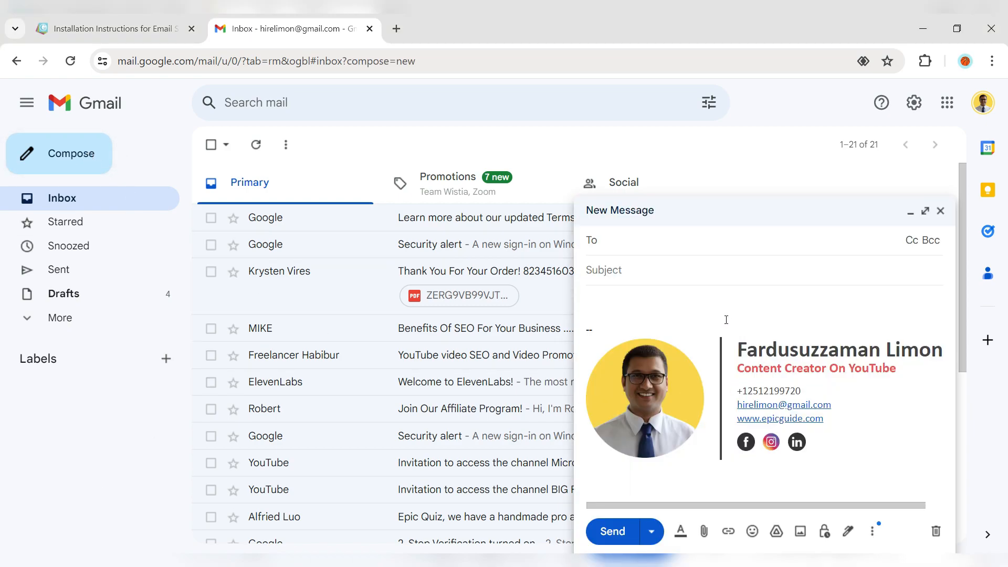
click(703, 313)
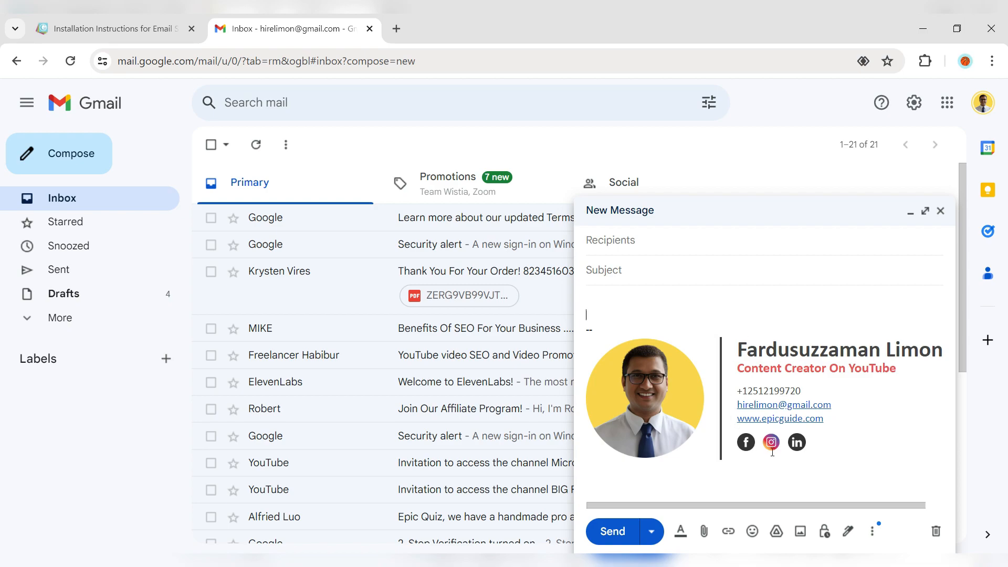